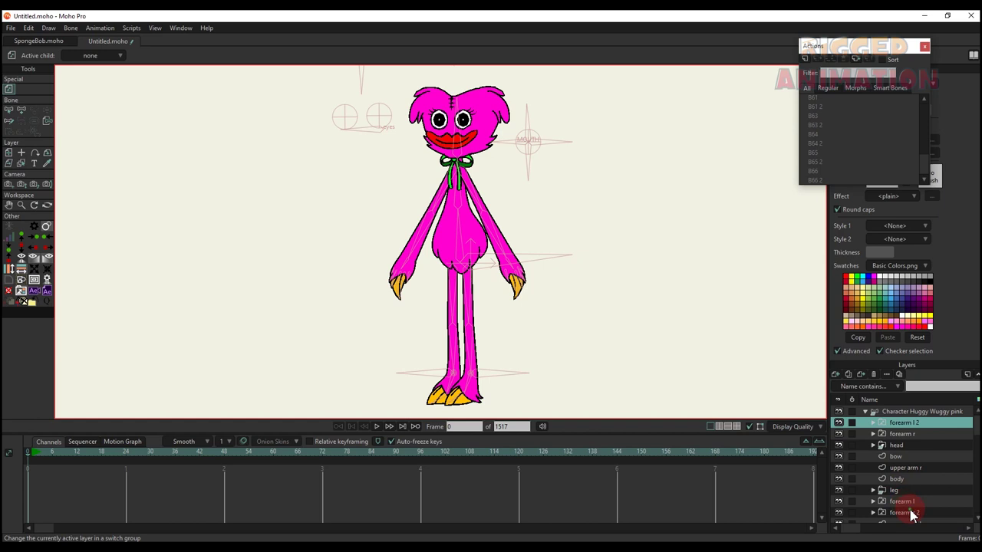
- Set the forearm r 2 switch layer's active child to none and select the Character Huggy Wuggy pink bone layer
{"action": "left_click", "coordinate": [911, 514]}
{"action": "right_click", "coordinate": [911, 513]}
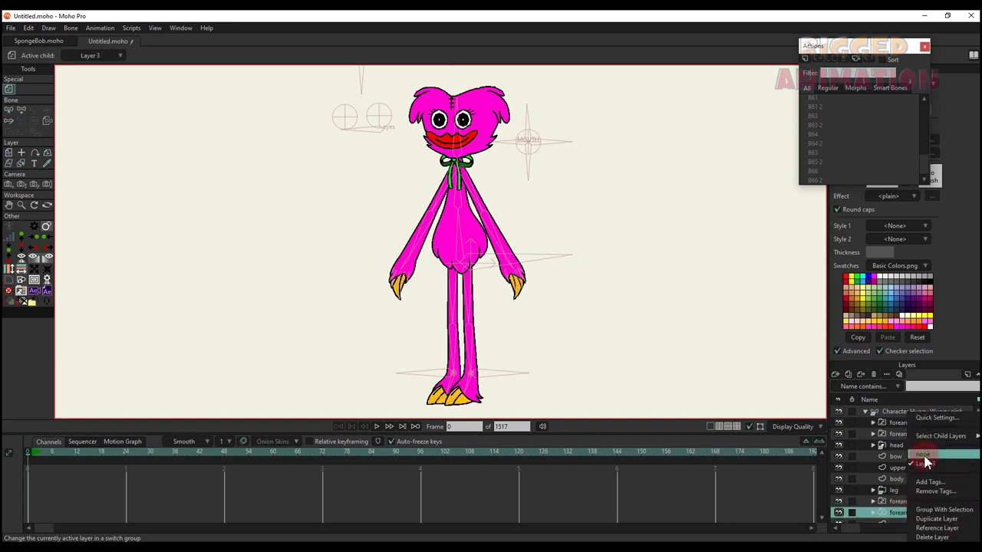
{"action": "left_click", "coordinate": [923, 467]}
{"action": "left_click", "coordinate": [893, 412]}
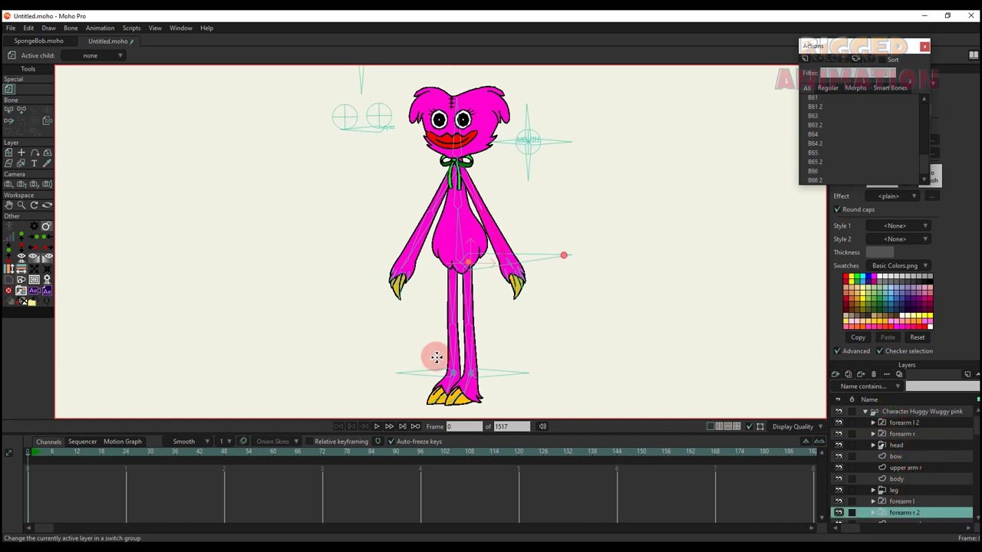
- Test-bend both forearms across the body at frame 6, delete the test keyframes and return to frame 0
{"action": "left_click", "coordinate": [52, 456]}
{"action": "left_click_drag", "start_coordinate": [442, 234], "coordinate": [470, 238]}
{"action": "left_click_drag", "start_coordinate": [99, 500], "coordinate": [32, 453]}
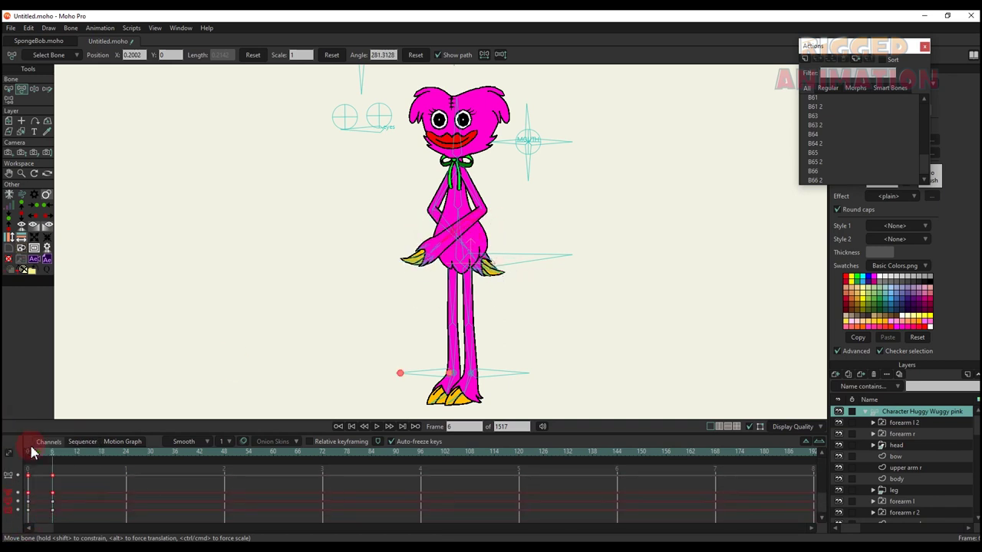
{"action": "key", "text": "BackSpace"}
{"action": "left_click", "coordinate": [29, 454]}
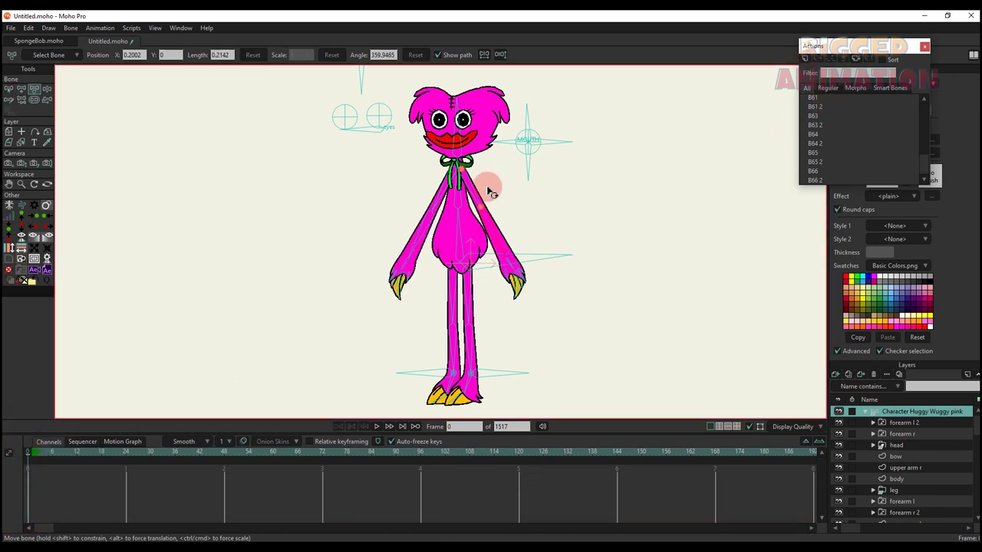
- Add an unparented upright bone to the left of the character, name it "hand l" and show its label
{"action": "key", "text": "b"}
{"action": "key", "text": "a"}
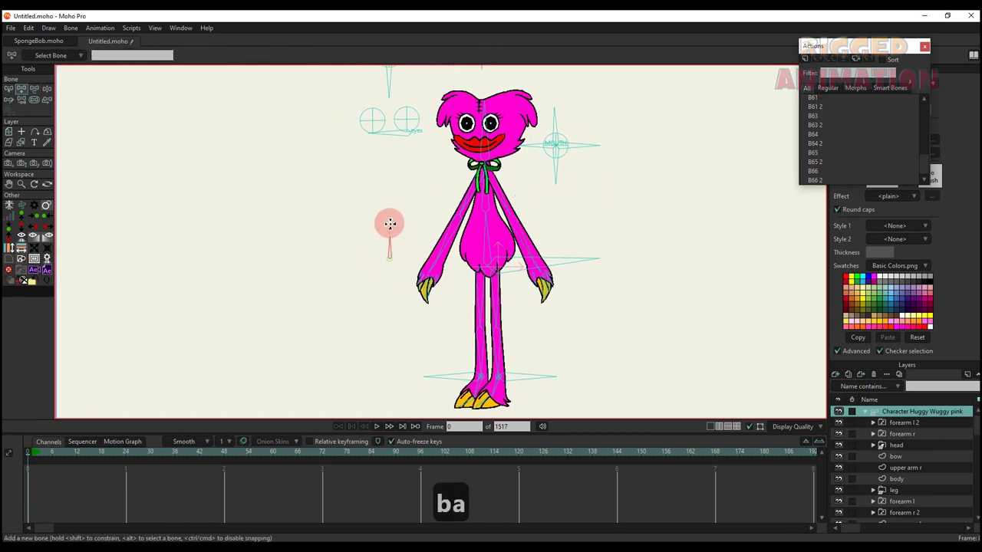
{"action": "key", "text": "s"}
{"action": "key", "text": "b"}
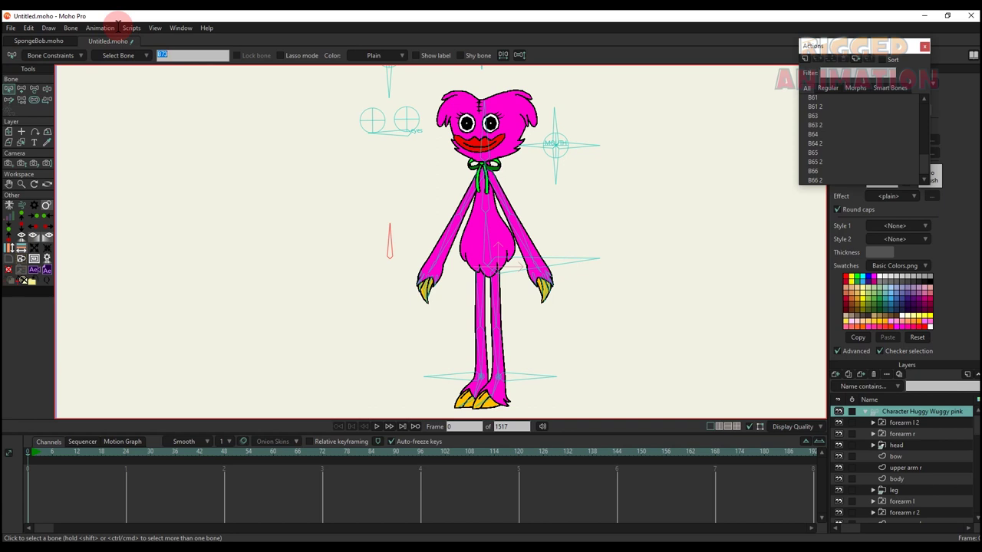
{"action": "type", "text": "hand "}
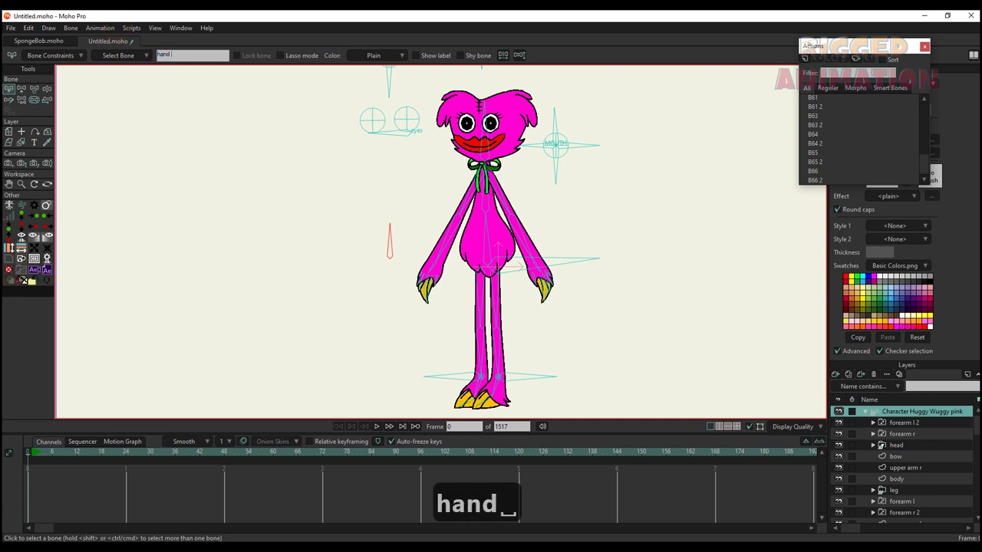
{"action": "type", "text": "l"}
{"action": "key", "text": "Return"}
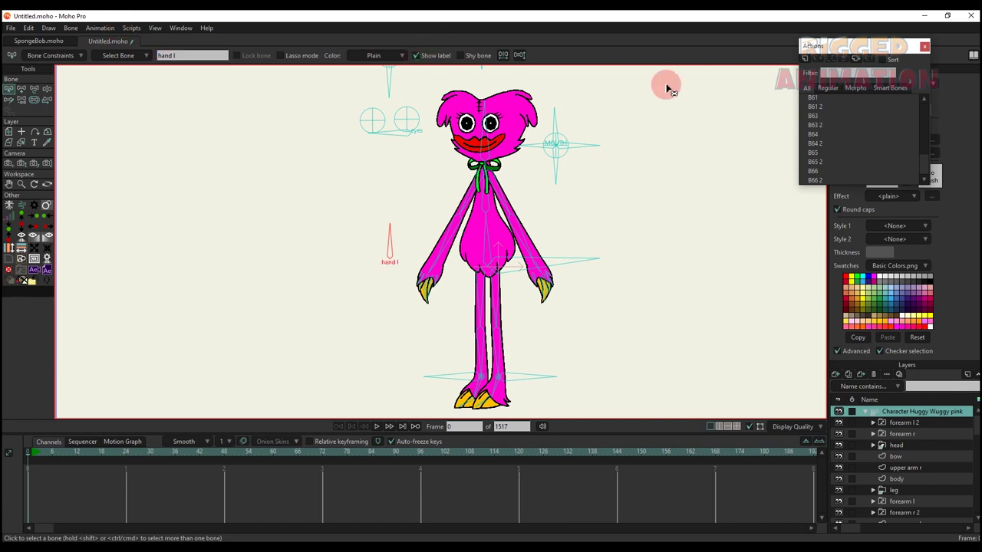
- Enable angle constraints on the hand l bone with a -70 degree minimum, limiting its rotation to the character's side
{"action": "left_click", "coordinate": [31, 61]}
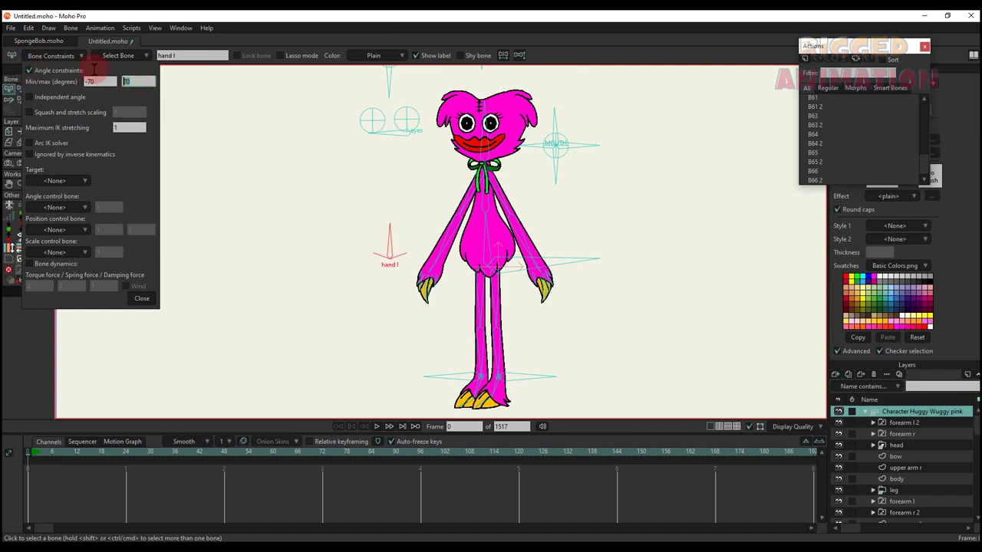
{"action": "key", "text": "Return"}
{"action": "left_click", "coordinate": [143, 299]}
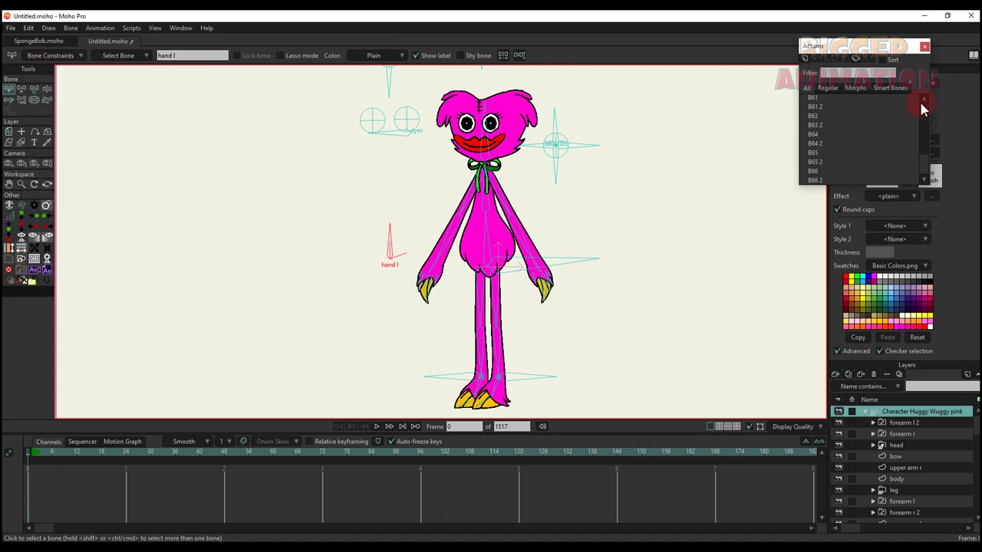
- Create a smart bone action for hand l and rotate the bone to its inward limit at frame 24
{"action": "left_click", "coordinate": [810, 62]}
{"action": "left_click", "coordinate": [495, 313]}
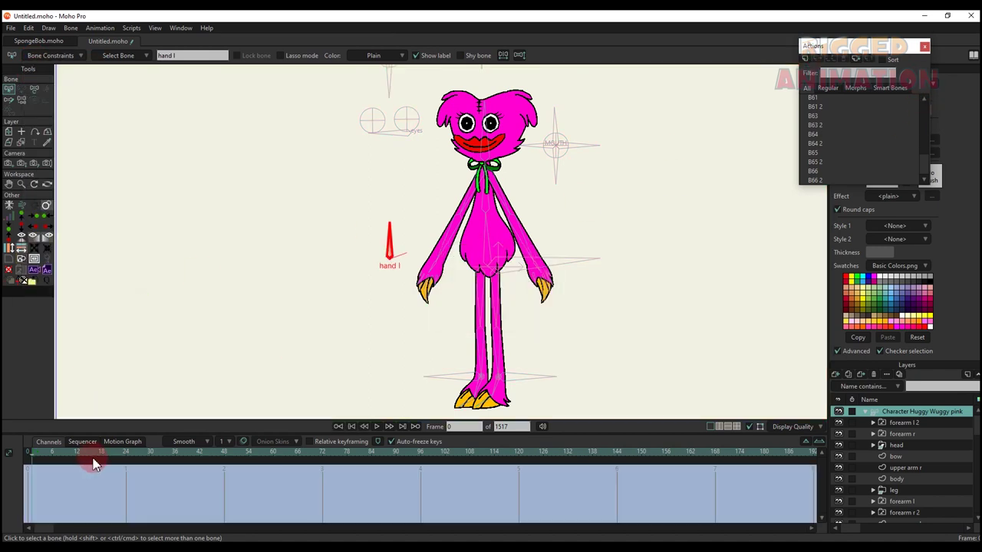
{"action": "key", "text": "t"}
{"action": "left_click_drag", "start_coordinate": [368, 237], "coordinate": [438, 289]}
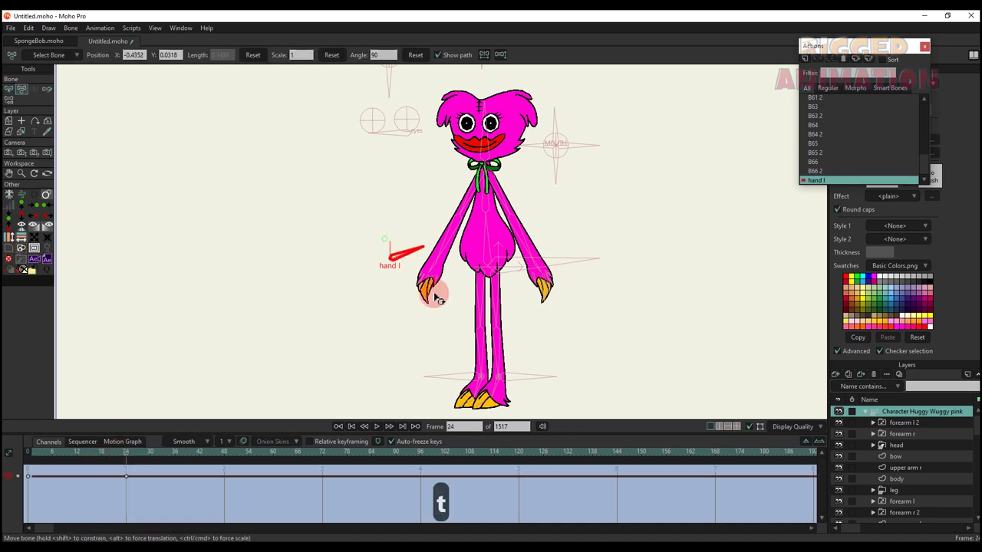
- At frame 24 of the hand l action, switch forearm l 2 to Layer 3 and forearm l to none, and return to Mainline
{"action": "left_click", "coordinate": [905, 423]}
{"action": "right_click", "coordinate": [905, 422]}
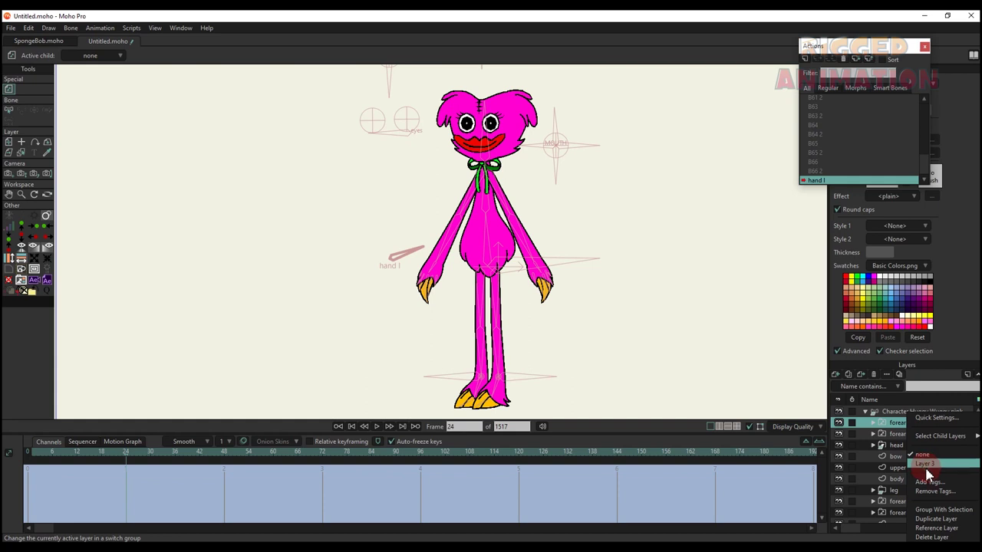
{"action": "left_click", "coordinate": [926, 465]}
{"action": "right_click", "coordinate": [903, 504]}
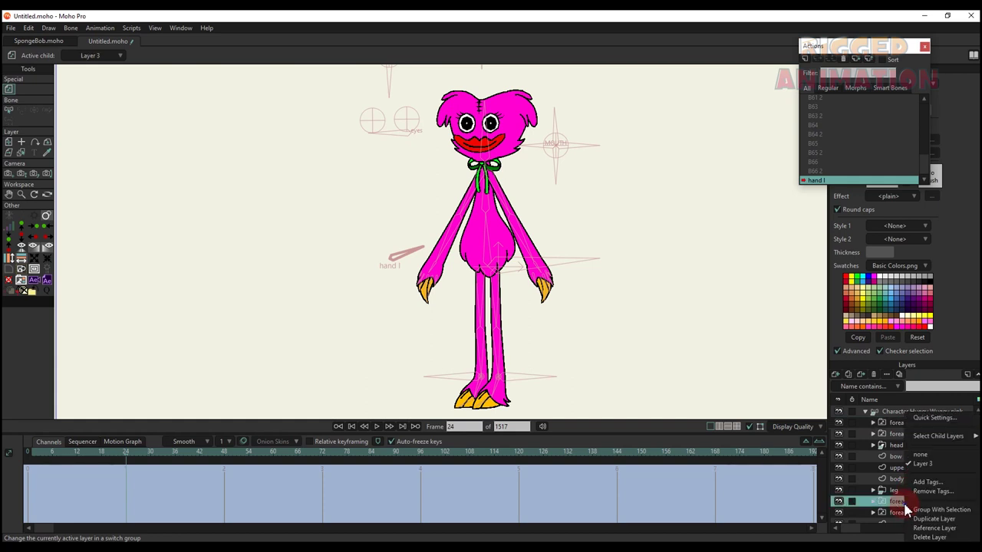
{"action": "left_click", "coordinate": [933, 456]}
{"action": "scroll", "coordinate": [832, 106], "scroll_direction": "up", "scroll_amount": 3}
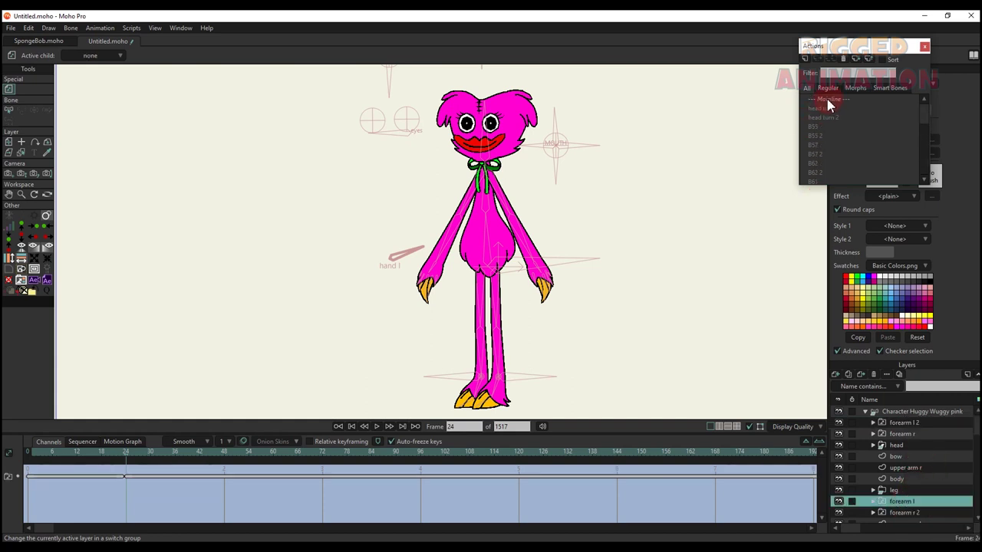
{"action": "left_click", "coordinate": [828, 99]}
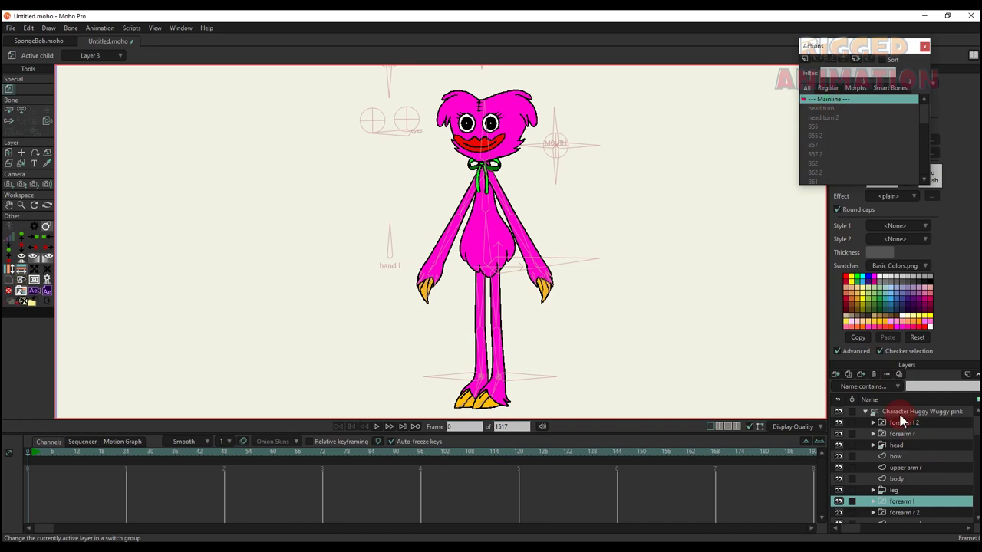
- Test the hand l bone at frame 7 by bending the left forearm across the body, and delete the test keyframes
{"action": "left_click", "coordinate": [901, 416]}
{"action": "left_click", "coordinate": [57, 453]}
{"action": "key", "text": "t"}
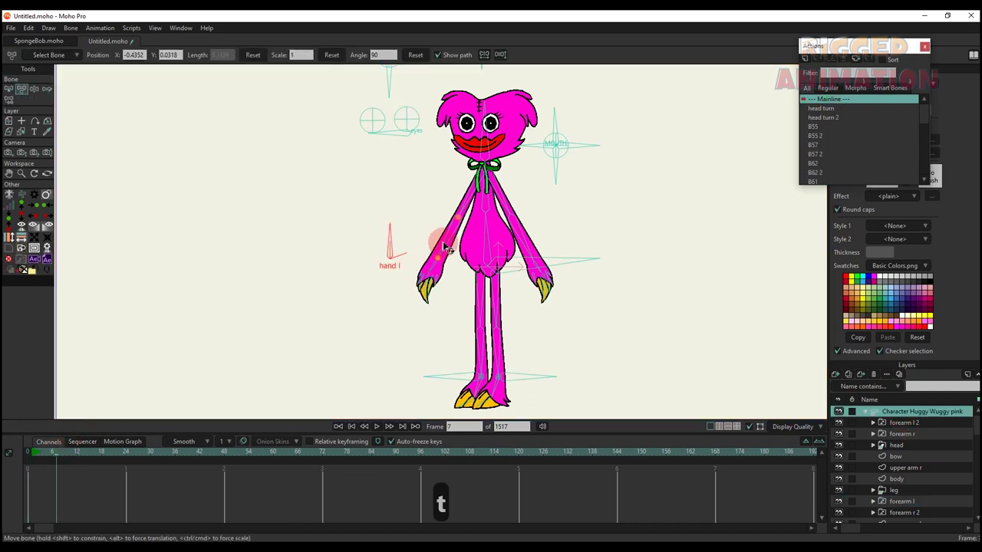
{"action": "left_click_drag", "start_coordinate": [444, 247], "coordinate": [481, 241]}
{"action": "left_click_drag", "start_coordinate": [411, 238], "coordinate": [434, 282]}
{"action": "scroll", "coordinate": [69, 483], "scroll_direction": "down", "scroll_amount": 3}
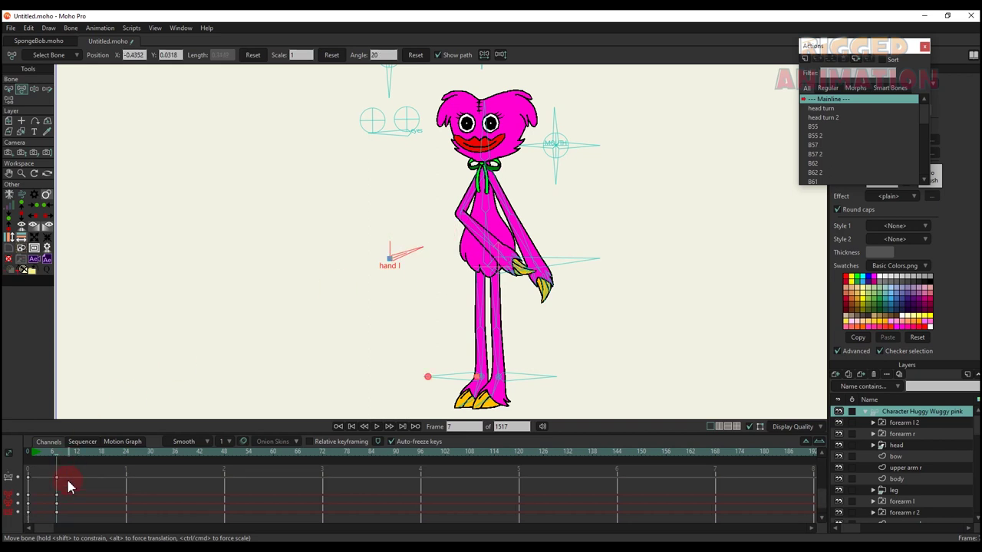
{"action": "left_click_drag", "start_coordinate": [87, 508], "coordinate": [4, 418]}
{"action": "key", "text": "BackSpace"}
{"action": "left_click", "coordinate": [29, 453]}
- Add an unparented upright bone to the right of the character, name it "hand r" and show its label
{"action": "key", "text": "b"}
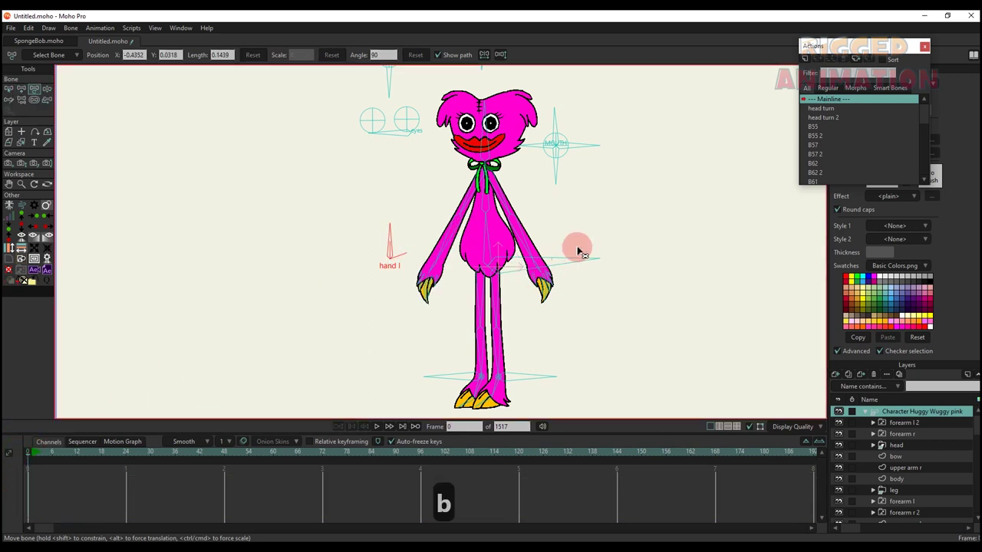
{"action": "key", "text": "a"}
{"action": "left_click_drag", "start_coordinate": [583, 252], "coordinate": [586, 225]}
{"action": "key", "text": "s"}
{"action": "key", "text": "b"}
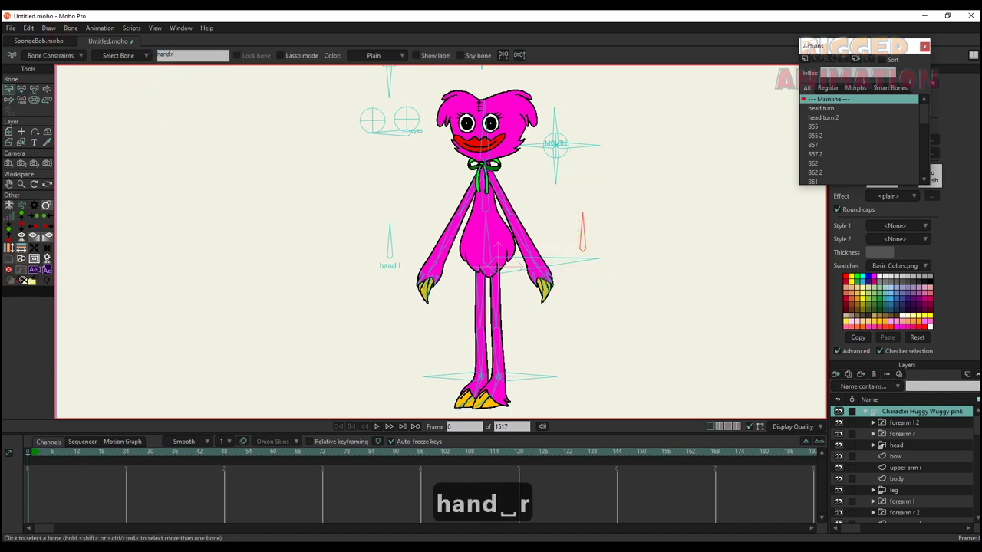
{"action": "key", "text": "Return"}
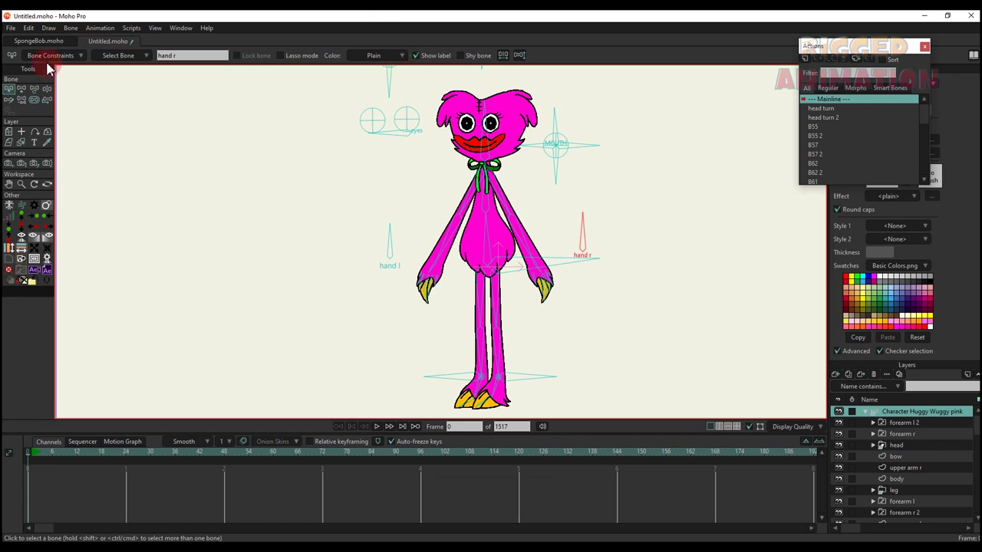
- Enable angle constraints on the hand r bone with a 70 degree maximum, limiting its rotation to the character's side
{"action": "left_click", "coordinate": [42, 57]}
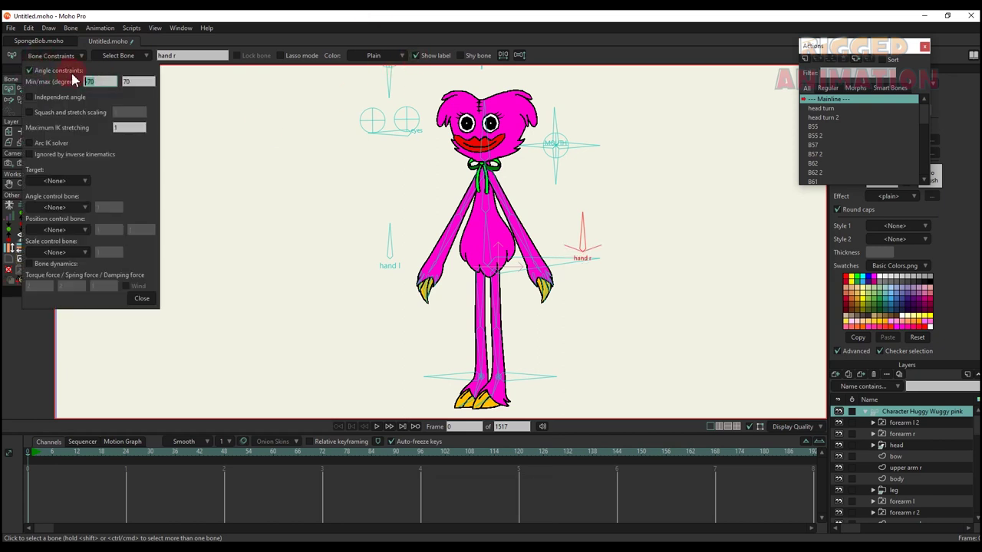
{"action": "left_click", "coordinate": [142, 299]}
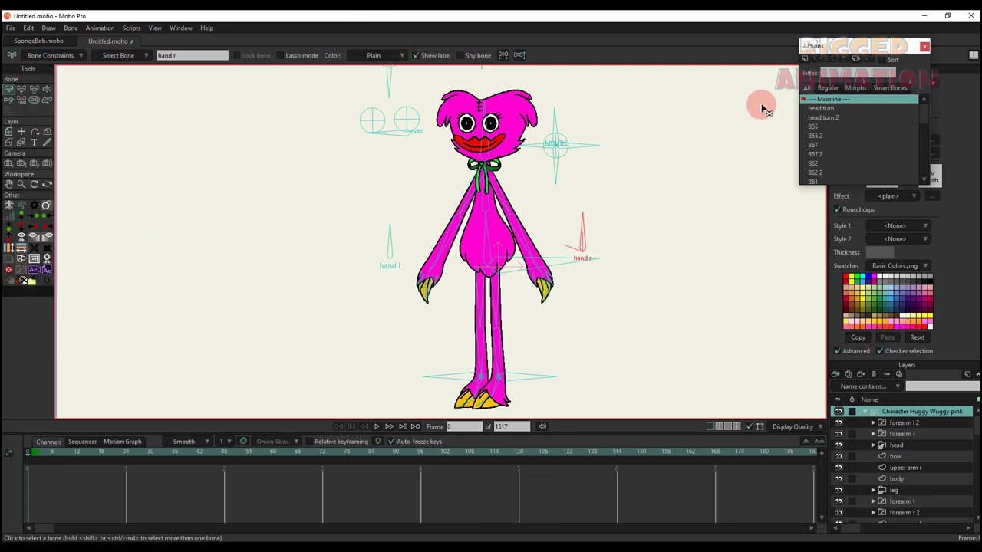
- Create a smart bone action for hand r and rotate the bone to its inward limit at frame 24
{"action": "left_click", "coordinate": [807, 64]}
{"action": "left_click", "coordinate": [503, 311]}
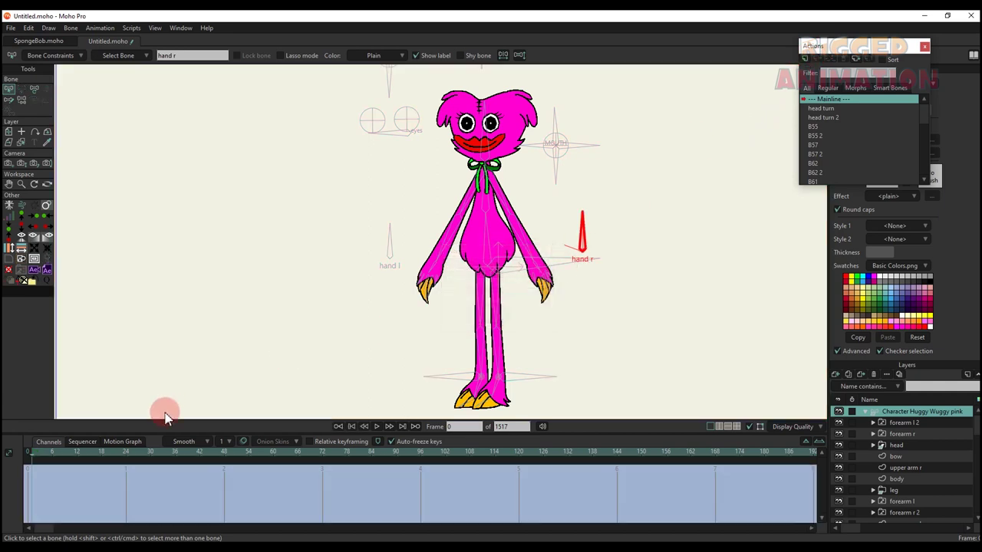
{"action": "key", "text": "t"}
{"action": "left_click_drag", "start_coordinate": [559, 230], "coordinate": [551, 247]}
- At frame 24 of the hand r action, switch forearm r to none and forearm r 2 to Layer 3, and return to Mainline
{"action": "left_click", "coordinate": [905, 434]}
{"action": "right_click", "coordinate": [909, 434]}
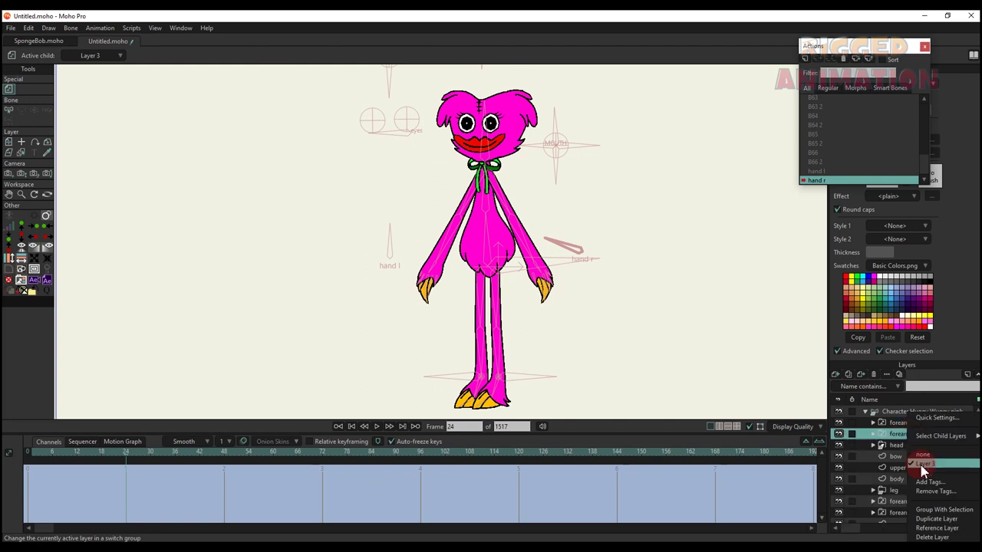
{"action": "left_click", "coordinate": [924, 455]}
{"action": "scroll", "coordinate": [913, 480], "scroll_direction": "down", "scroll_amount": 1}
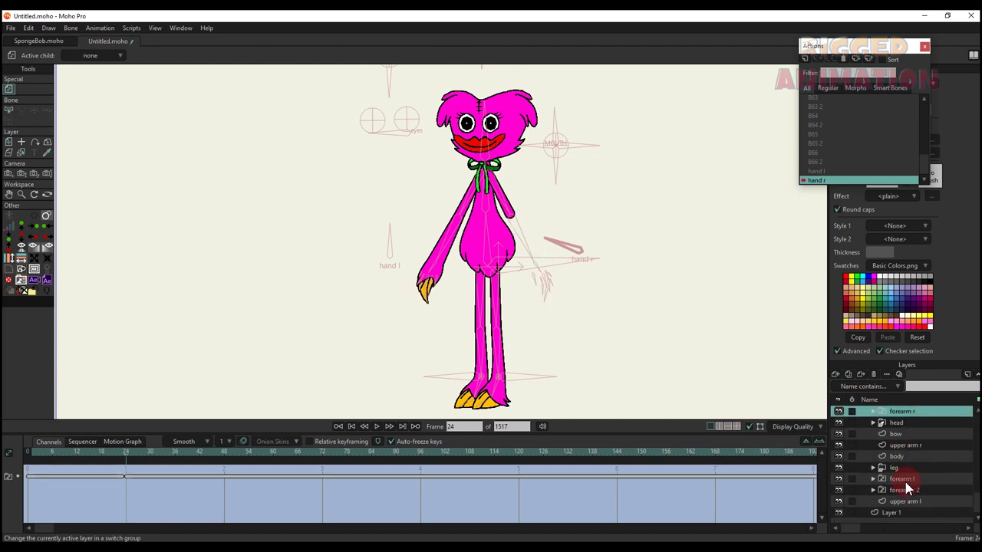
{"action": "left_click", "coordinate": [909, 491]}
{"action": "right_click", "coordinate": [910, 492]}
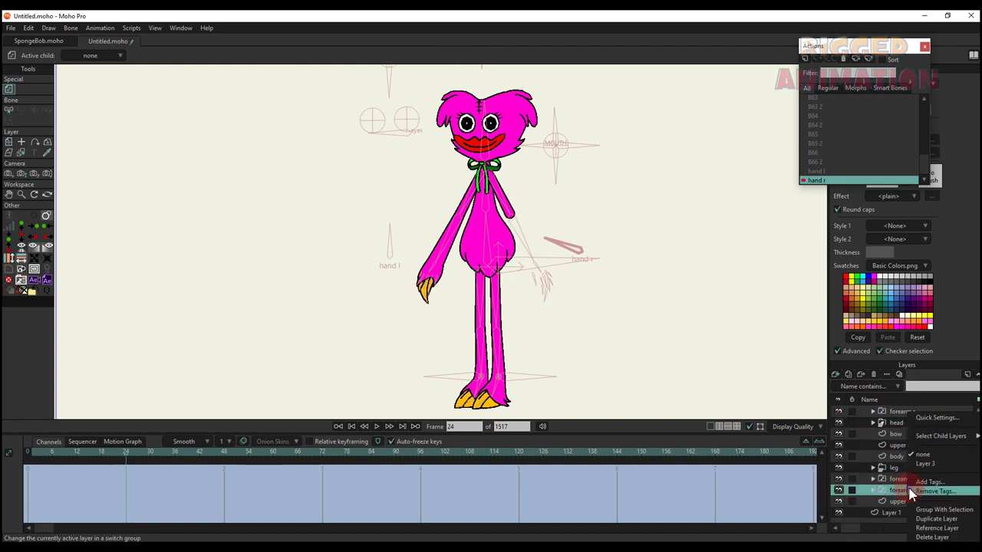
{"action": "left_click", "coordinate": [925, 464]}
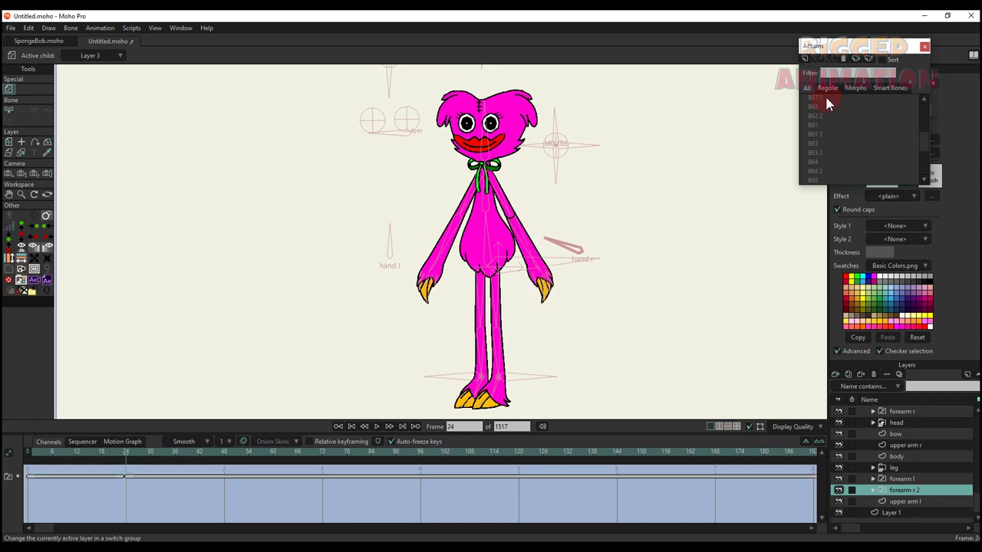
{"action": "scroll", "coordinate": [826, 99], "scroll_direction": "up", "scroll_amount": 2}
{"action": "left_click", "coordinate": [826, 99]}
{"action": "scroll", "coordinate": [898, 411], "scroll_direction": "up", "scroll_amount": 1}
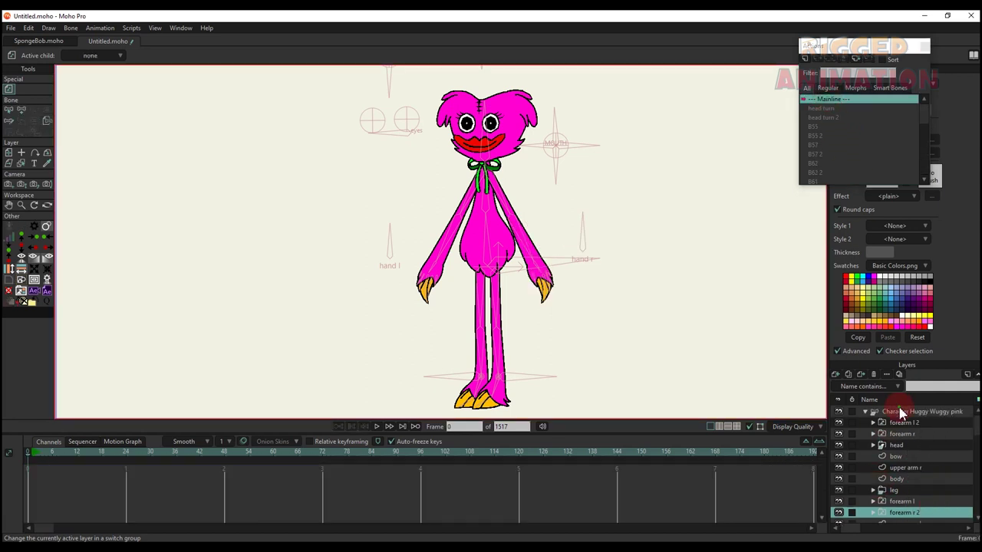
- Select the character bone layer and bend both forearms across the body at frame 7
{"action": "left_click", "coordinate": [902, 412]}
{"action": "left_click", "coordinate": [55, 453]}
{"action": "key", "text": "t"}
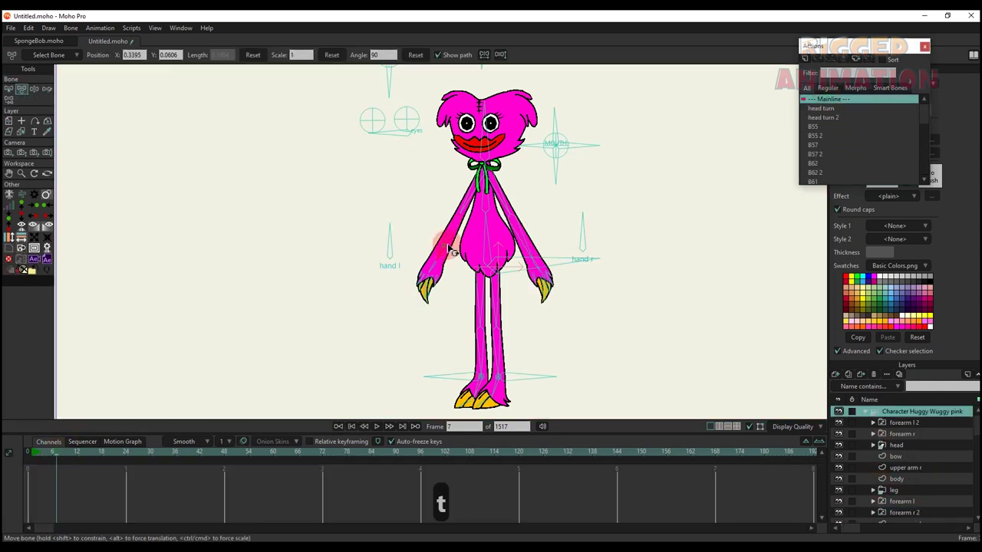
{"action": "left_click_drag", "start_coordinate": [448, 247], "coordinate": [494, 247]}
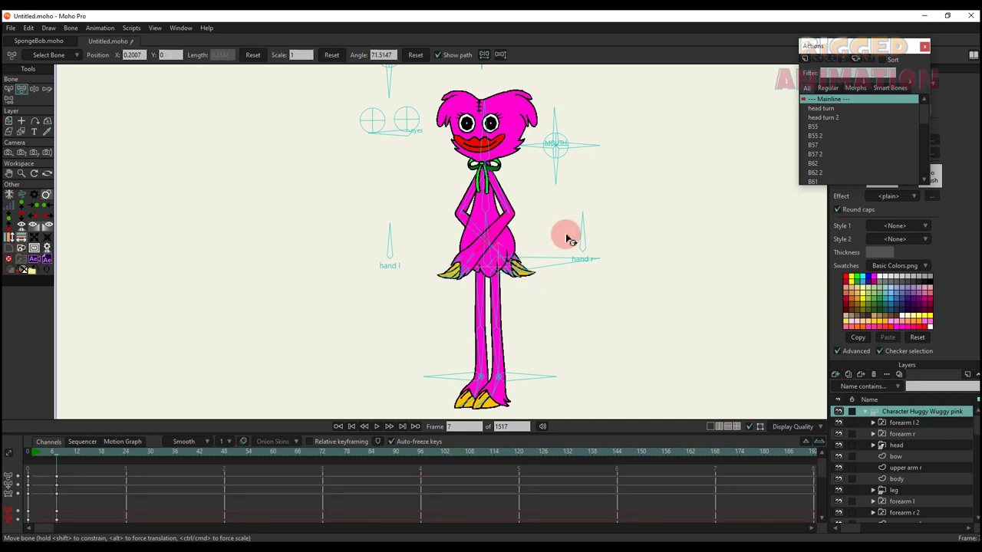
- Rotate the hand r bone to 160 degrees, and swing the hand l bone to 20 degrees and back to 90 degrees
{"action": "scroll", "coordinate": [567, 237], "scroll_direction": "up", "scroll_amount": 3}
{"action": "left_click_drag", "start_coordinate": [588, 233], "coordinate": [530, 300]}
{"action": "left_click_drag", "start_coordinate": [285, 240], "coordinate": [357, 321]}
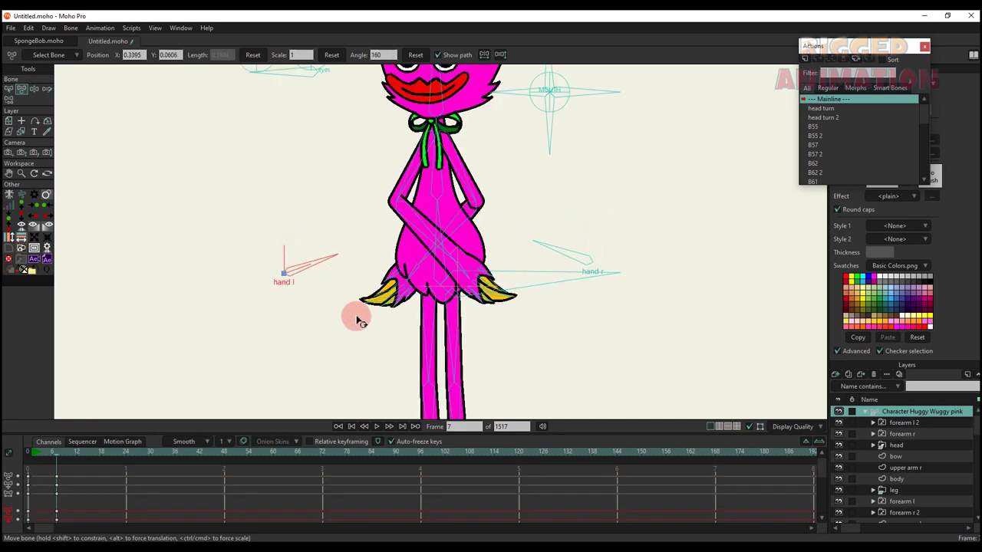
{"action": "left_click_drag", "start_coordinate": [344, 271], "coordinate": [201, 234]}
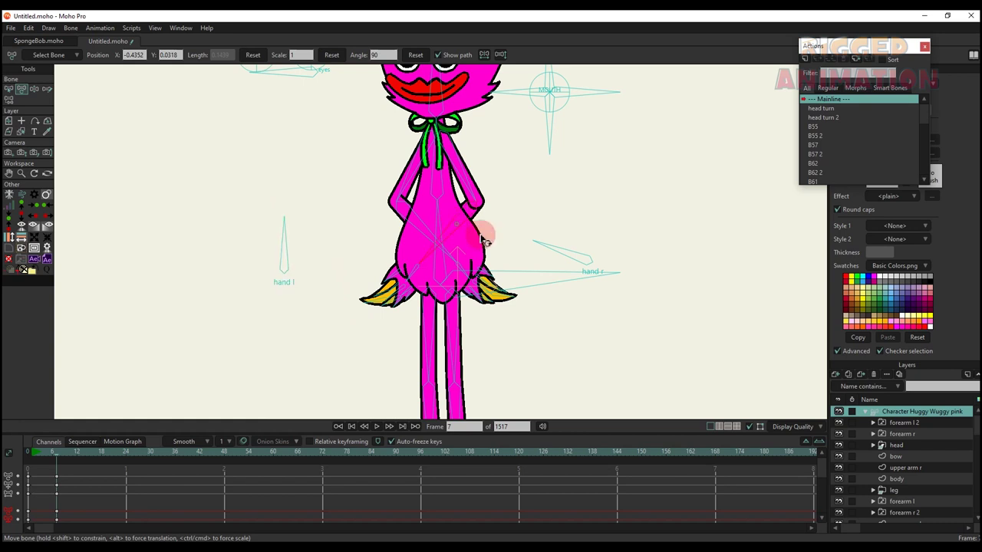
- Raise both arms at frame 7 with bent elbows so the hands sit behind the head
{"action": "left_click_drag", "start_coordinate": [462, 221], "coordinate": [497, 206]}
{"action": "left_click_drag", "start_coordinate": [476, 240], "coordinate": [510, 230]}
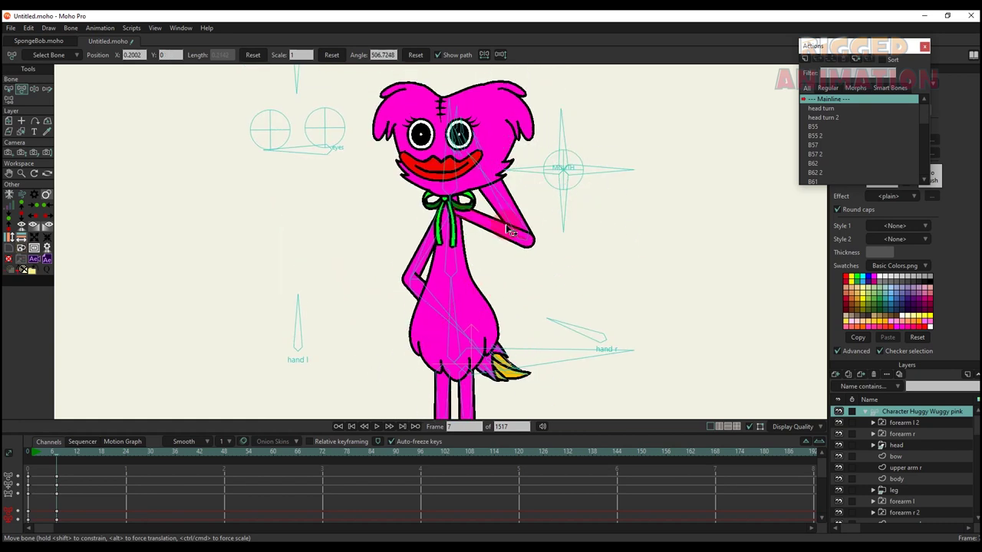
{"action": "left_click_drag", "start_coordinate": [415, 263], "coordinate": [403, 178]}
{"action": "left_click_drag", "start_coordinate": [498, 181], "coordinate": [515, 190]}
{"action": "left_click_drag", "start_coordinate": [490, 232], "coordinate": [491, 230]}
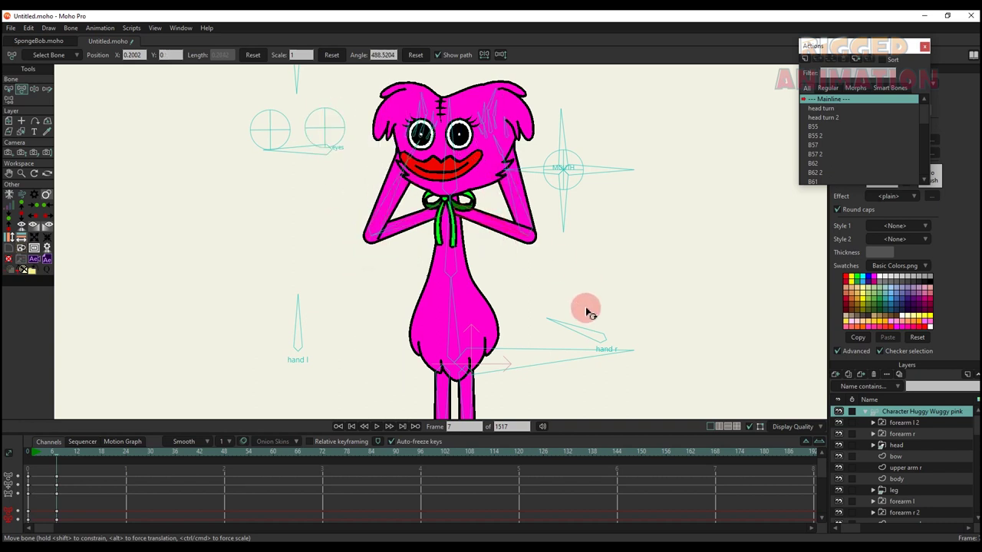
- Rotate the hand r bone to 90 degrees and the hand l bone to 20 degrees, bringing both forearms in front of the head
{"action": "left_click_drag", "start_coordinate": [579, 327], "coordinate": [670, 296]}
{"action": "left_click", "coordinate": [300, 337]}
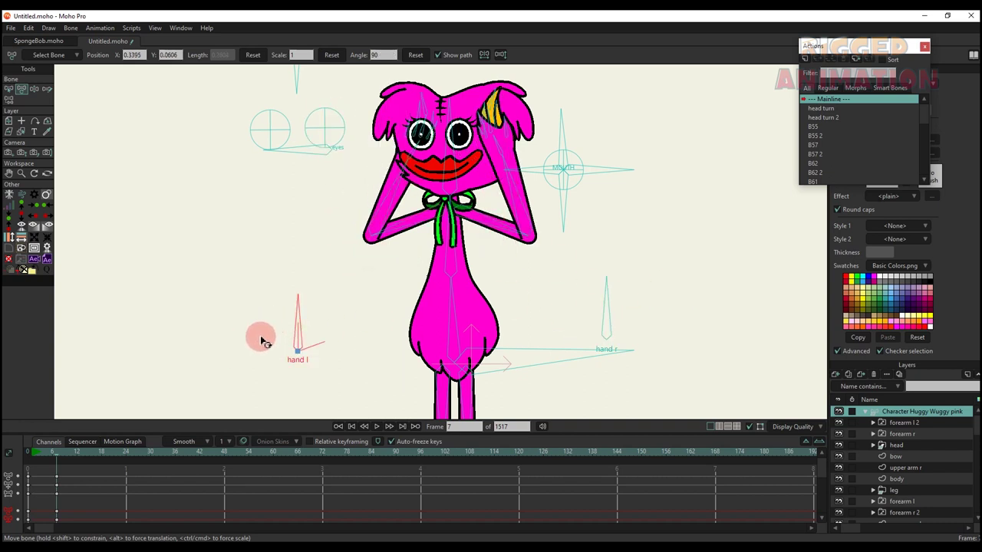
{"action": "left_click_drag", "start_coordinate": [261, 341], "coordinate": [369, 386]}
{"action": "left_click_drag", "start_coordinate": [391, 183], "coordinate": [468, 158]}
{"action": "left_click_drag", "start_coordinate": [506, 197], "coordinate": [484, 193]}
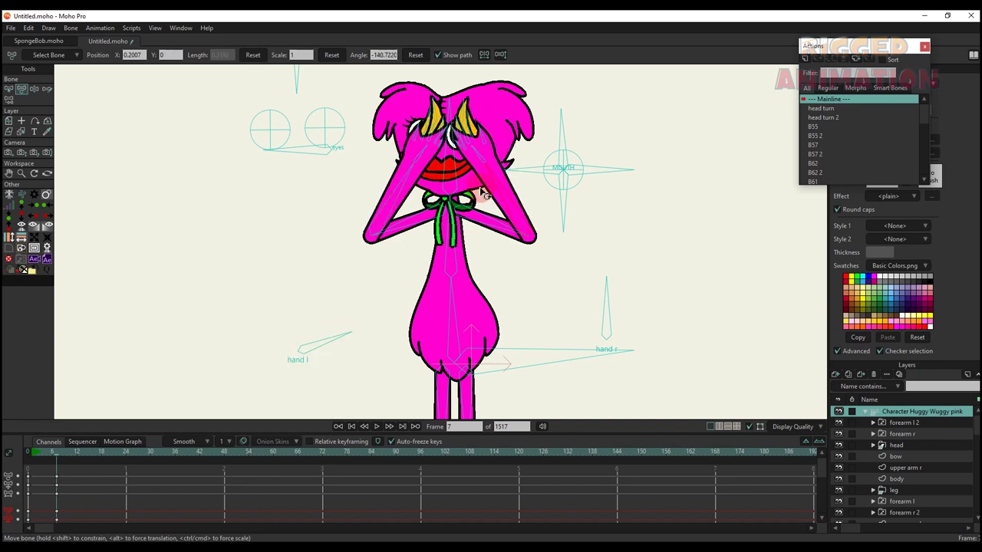
- Test both switches by swinging hand l between 90 and 20 degrees and hand r between 160 and 90 degrees, finishing both at 90
{"action": "left_click_drag", "start_coordinate": [332, 332], "coordinate": [277, 289]}
{"action": "left_click_drag", "start_coordinate": [596, 315], "coordinate": [472, 390]}
{"action": "left_click_drag", "start_coordinate": [574, 329], "coordinate": [686, 283]}
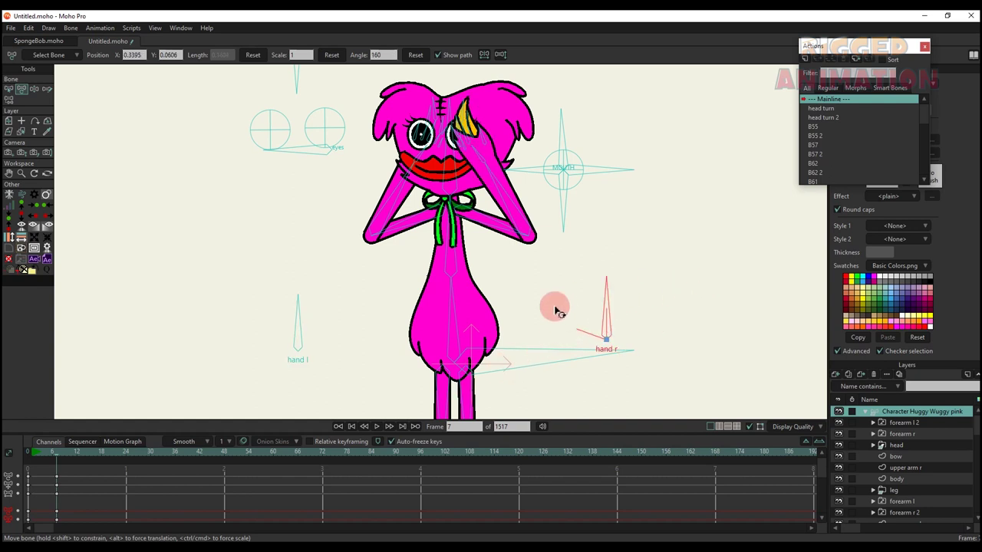
{"action": "left_click_drag", "start_coordinate": [309, 319], "coordinate": [377, 395]}
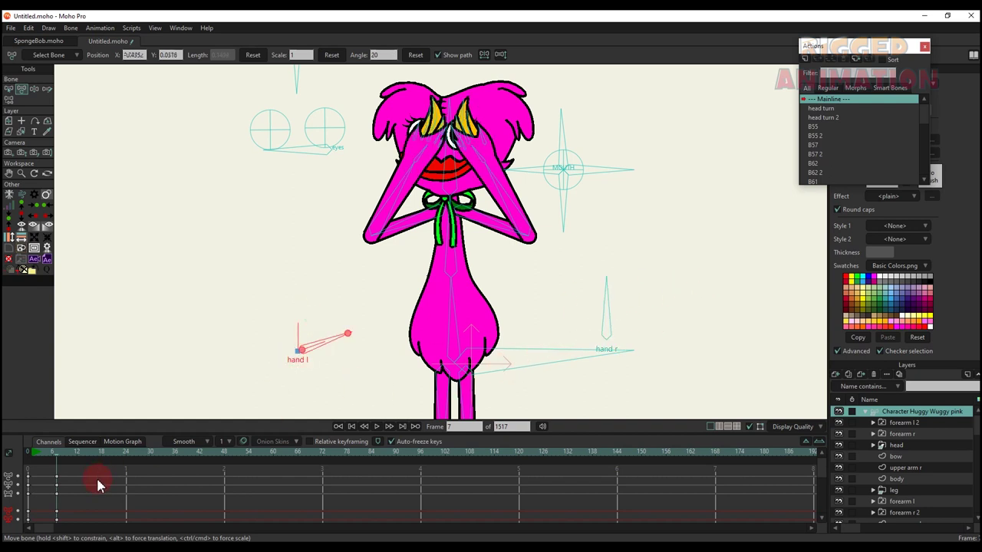
{"action": "left_click_drag", "start_coordinate": [591, 300], "coordinate": [529, 354]}
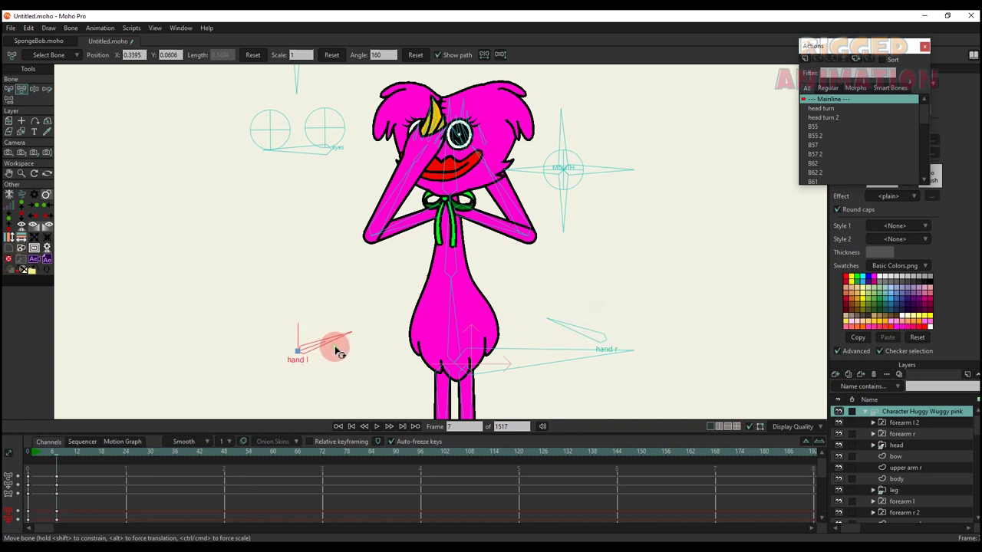
{"action": "left_click_drag", "start_coordinate": [338, 352], "coordinate": [243, 278]}
{"action": "left_click_drag", "start_coordinate": [583, 326], "coordinate": [606, 286]}
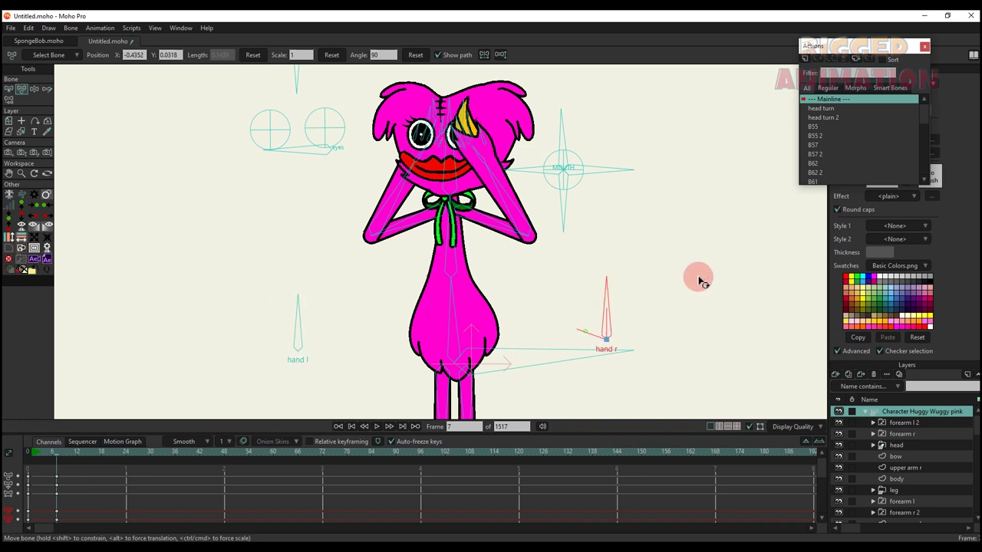
- In the Character Huggy Wuggy pink file, sway the torso at frame 9 and rotate the head turn bone to turn the head
{"action": "scroll", "coordinate": [81, 503], "scroll_direction": "down", "scroll_amount": 2}
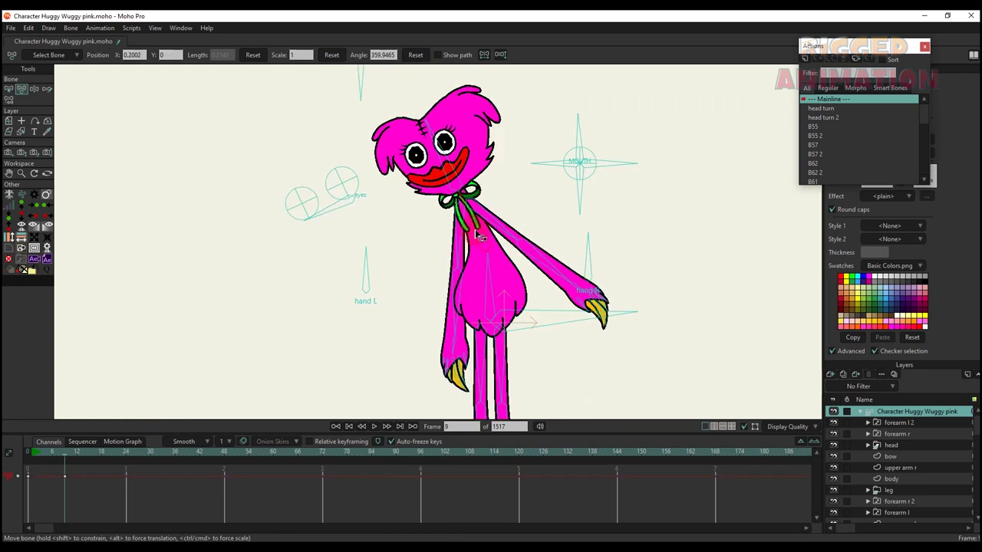
{"action": "mouse_move", "coordinate": [476, 234]}
{"action": "left_mouse_down"}
{"action": "mouse_move", "coordinate": [517, 221]}
{"action": "mouse_move", "coordinate": [485, 236]}
{"action": "left_mouse_up"}
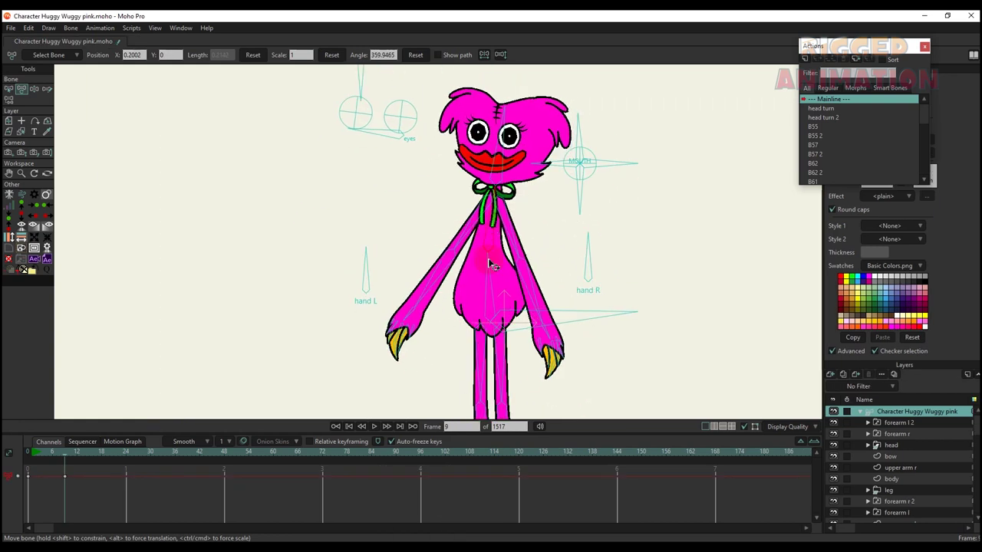
{"action": "mouse_move", "coordinate": [482, 278]}
{"action": "left_mouse_down"}
{"action": "mouse_move", "coordinate": [458, 280]}
{"action": "mouse_move", "coordinate": [501, 285]}
{"action": "mouse_move", "coordinate": [469, 279]}
{"action": "mouse_move", "coordinate": [484, 286]}
{"action": "mouse_move", "coordinate": [476, 268]}
{"action": "left_mouse_up"}
{"action": "left_click_drag", "start_coordinate": [471, 143], "coordinate": [473, 275]}
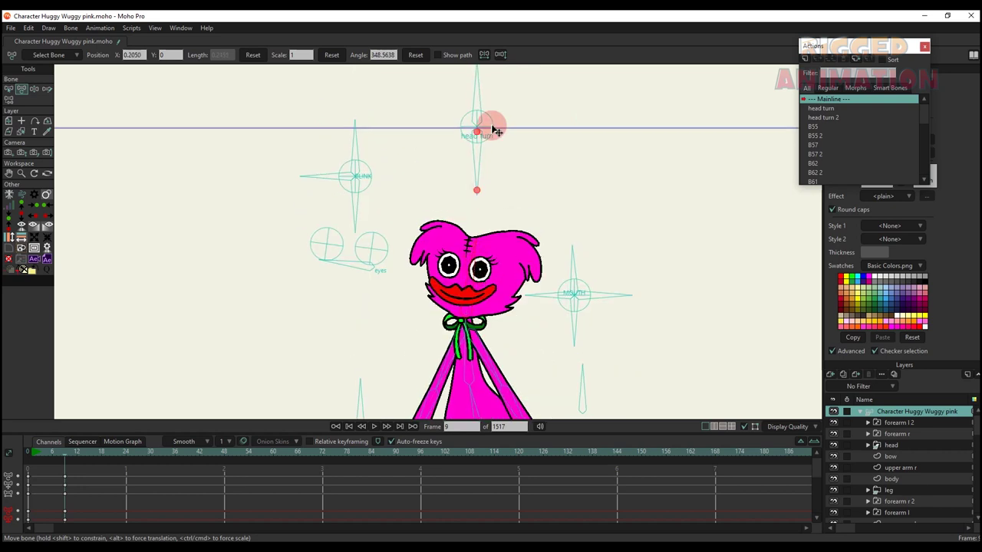
{"action": "left_click_drag", "start_coordinate": [481, 95], "coordinate": [557, 166]}
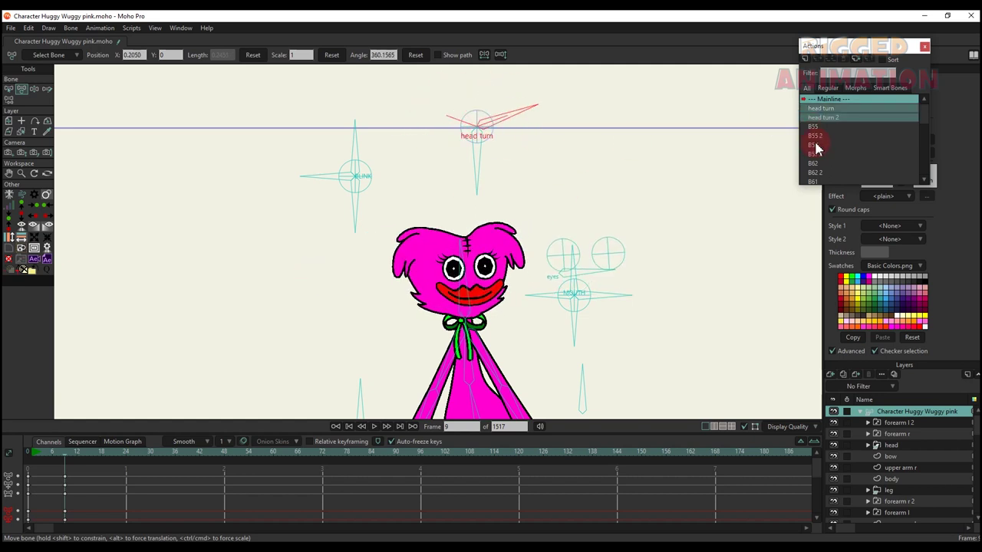
- Open the head turn 2 action and key the BLINK bone with the eyes open at frame 6
{"action": "scroll", "coordinate": [816, 146], "scroll_direction": "down", "scroll_amount": 1}
{"action": "double_click", "coordinate": [821, 111]}
{"action": "mouse_move", "coordinate": [59, 457]}
{"action": "left_mouse_down"}
{"action": "mouse_move", "coordinate": [87, 465]}
{"action": "mouse_move", "coordinate": [82, 474]}
{"action": "mouse_move", "coordinate": [51, 468]}
{"action": "left_mouse_up"}
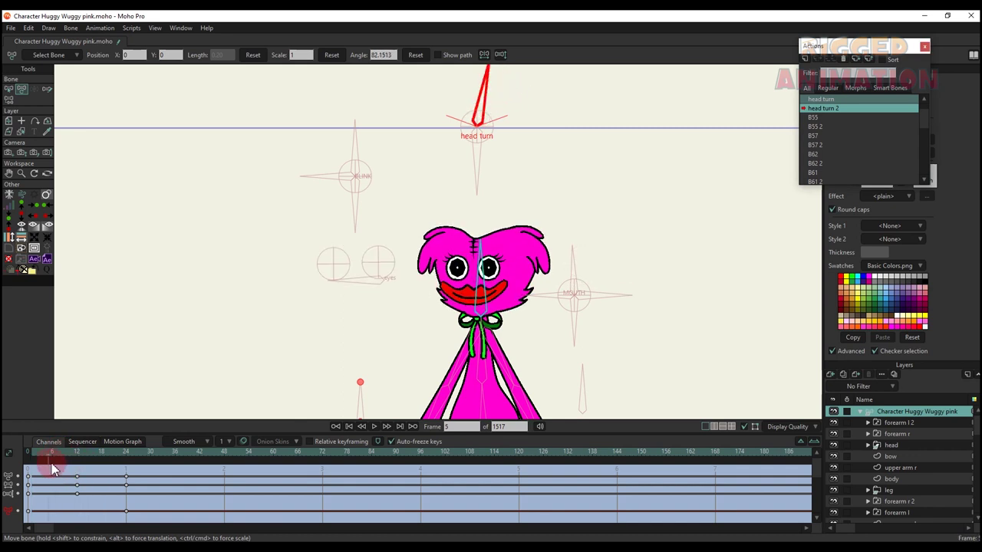
{"action": "left_click", "coordinate": [355, 149]}
- Rotate the BLINK bone to close the eyes at frame 12, and reset its angle at frame 18 to reopen them
{"action": "left_click", "coordinate": [77, 452]}
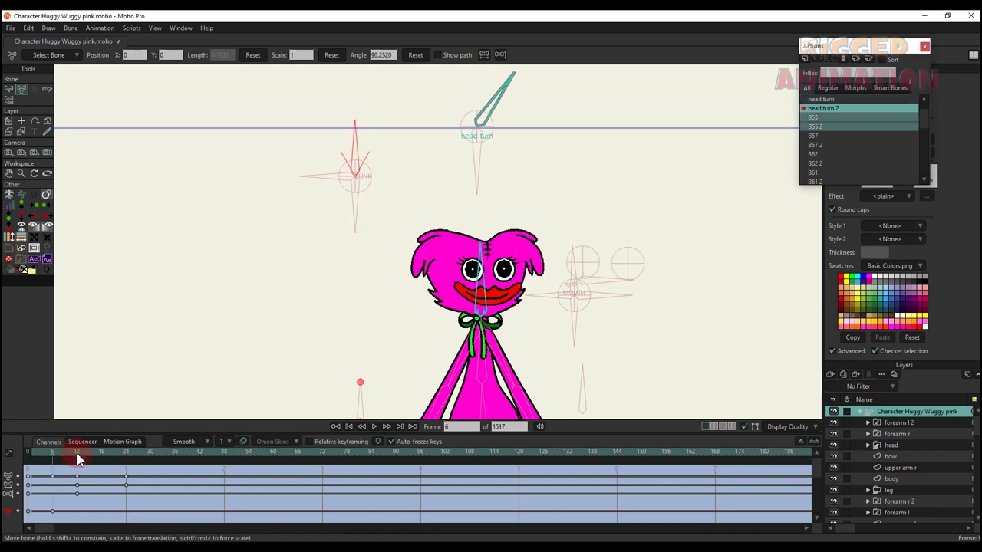
{"action": "mouse_move", "coordinate": [350, 152]}
{"action": "left_mouse_down"}
{"action": "mouse_move", "coordinate": [386, 171]}
{"action": "mouse_move", "coordinate": [318, 167]}
{"action": "mouse_move", "coordinate": [338, 146]}
{"action": "left_mouse_up"}
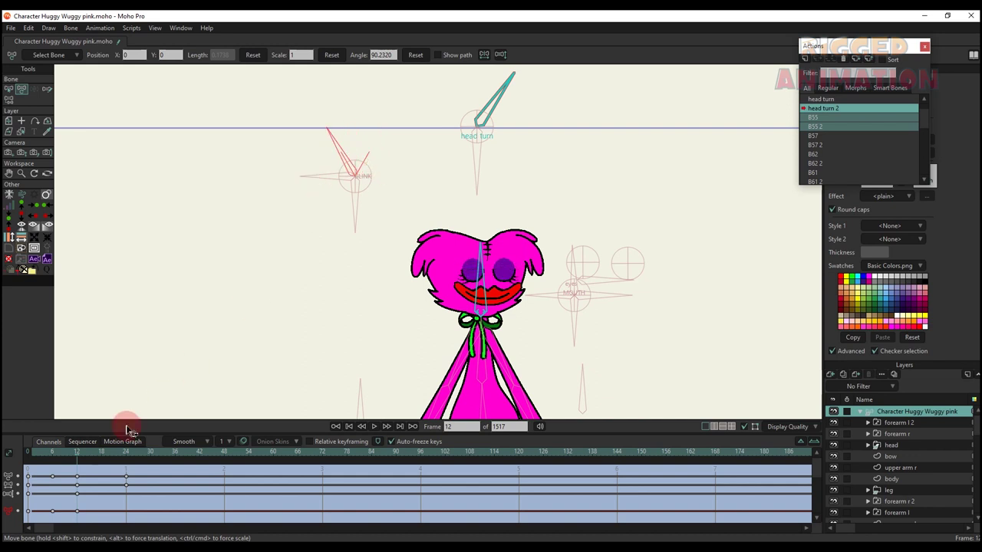
{"action": "left_click", "coordinate": [102, 452]}
{"action": "left_click", "coordinate": [432, 72]}
{"action": "left_click", "coordinate": [427, 57]}
{"action": "left_click", "coordinate": [294, 276]}
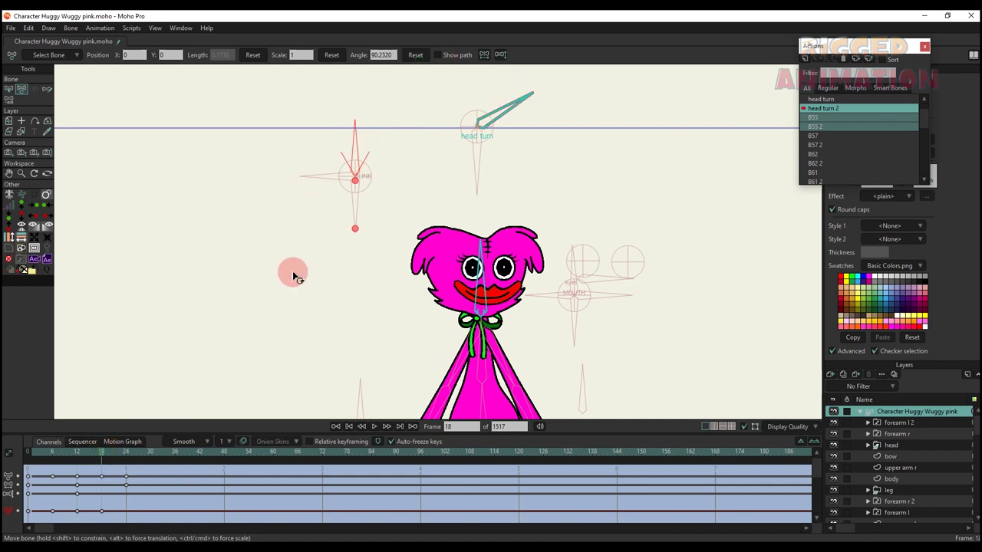
- Scrub through the head turn 2 action to review the blink, and return to Mainline
{"action": "left_click_drag", "start_coordinate": [59, 458], "coordinate": [138, 485]}
{"action": "left_click", "coordinate": [579, 301]}
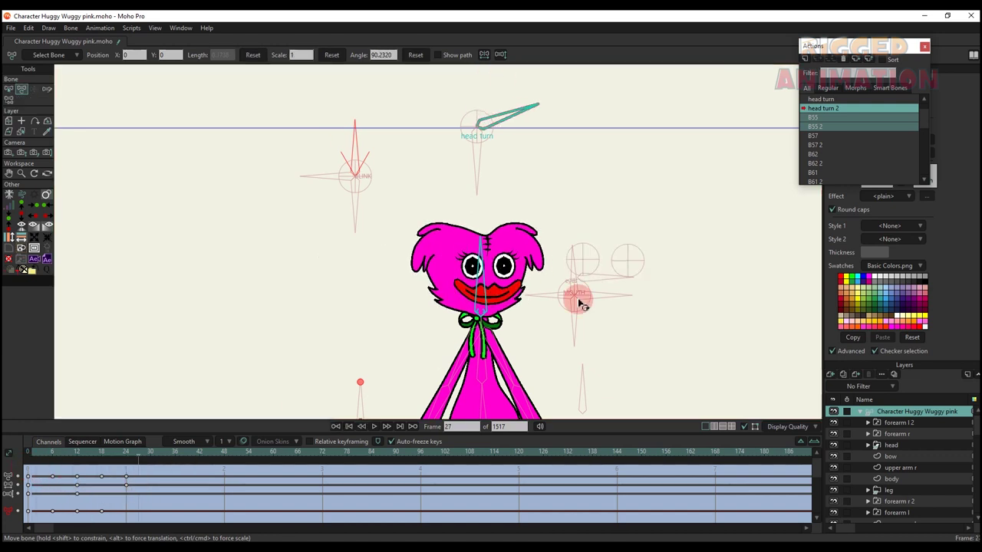
{"action": "scroll", "coordinate": [836, 108], "scroll_direction": "up", "scroll_amount": 1}
{"action": "double_click", "coordinate": [835, 100]}
- Swing the head turn bone through its range at frame 9 to test the head turn, and reset its angle
{"action": "scroll", "coordinate": [494, 162], "scroll_direction": "down", "scroll_amount": 4}
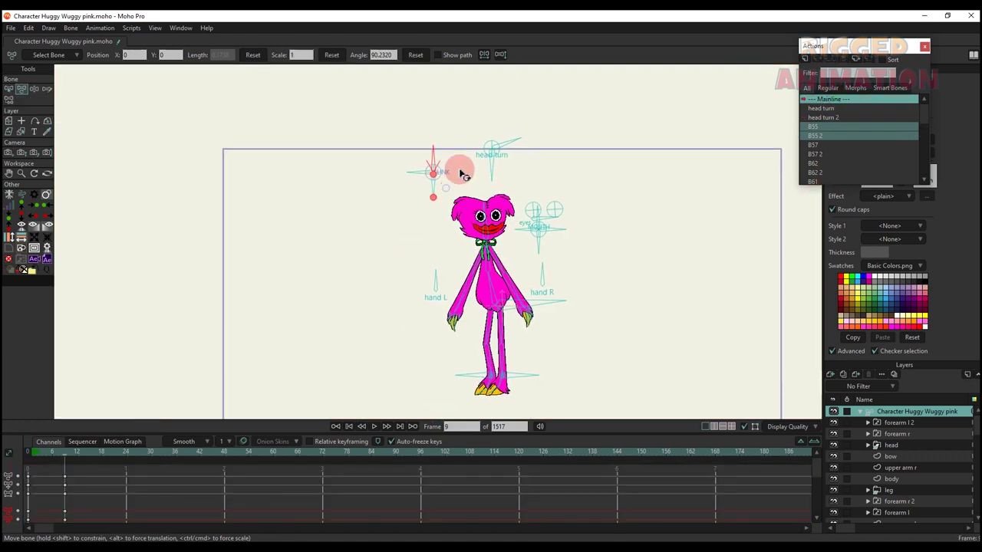
{"action": "key", "text": "t"}
{"action": "left_click_drag", "start_coordinate": [506, 147], "coordinate": [569, 134]}
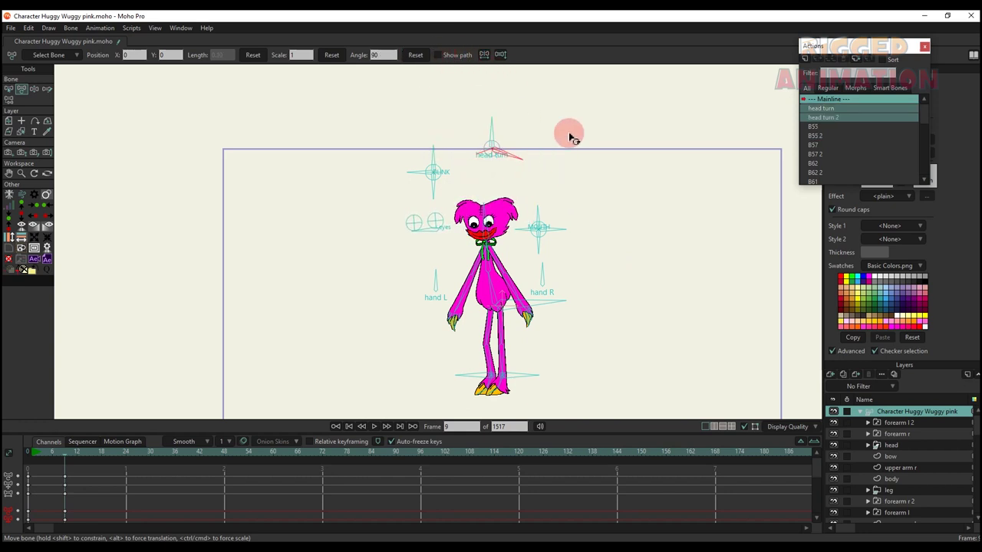
{"action": "left_click", "coordinate": [423, 57]}
- Rotate the upper BLINK bone to test closing the eyes, and reset its angle
{"action": "scroll", "coordinate": [460, 187], "scroll_direction": "up", "scroll_amount": 3}
{"action": "left_click_drag", "start_coordinate": [410, 105], "coordinate": [348, 144]}
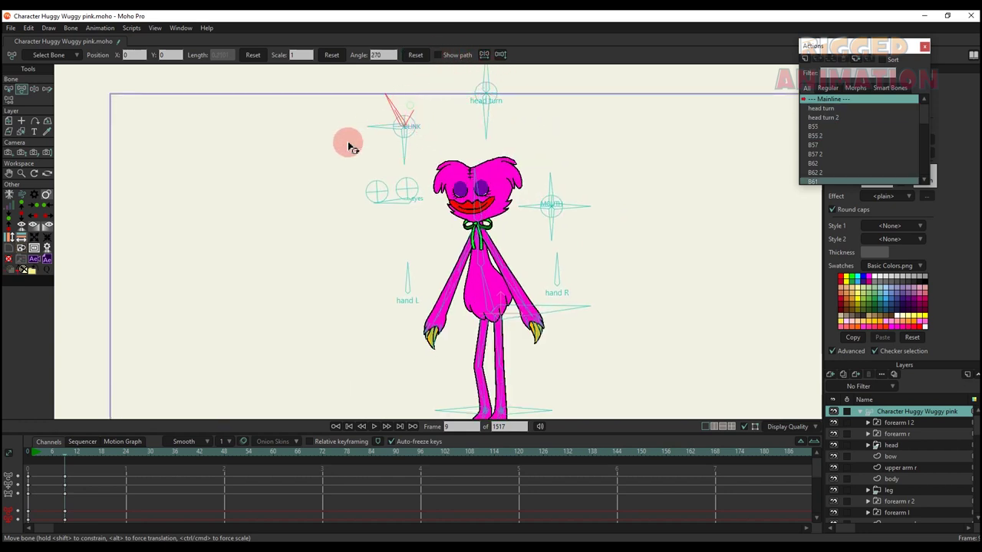
{"action": "left_click_drag", "start_coordinate": [421, 162], "coordinate": [447, 145]}
{"action": "scroll", "coordinate": [447, 146], "scroll_direction": "up", "scroll_amount": 4}
{"action": "left_click_drag", "start_coordinate": [423, 110], "coordinate": [383, 173]}
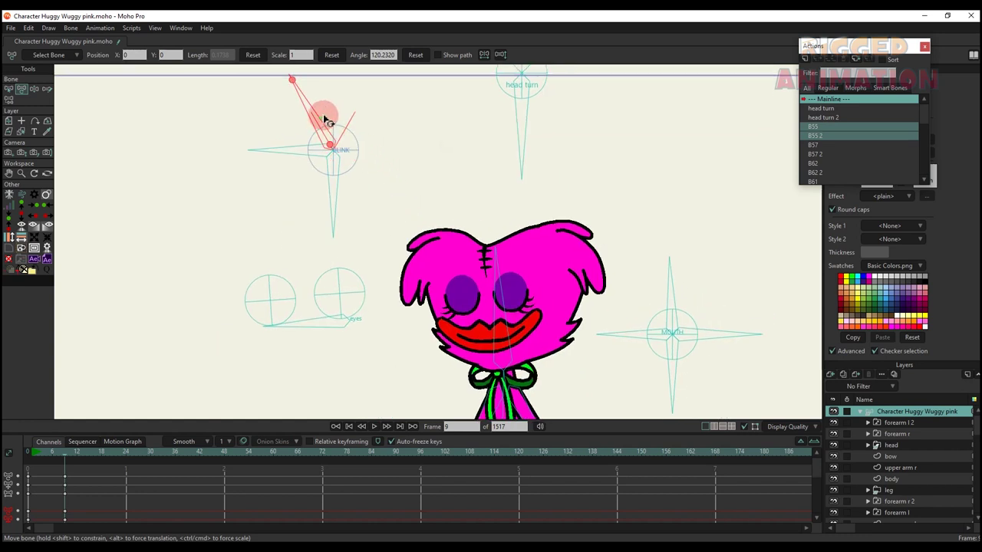
{"action": "left_click_drag", "start_coordinate": [324, 117], "coordinate": [432, 71]}
{"action": "left_click", "coordinate": [415, 56]}
- Rotate the upper MOUTH bone to test the open, toothy mouth shapes, and reset its angle
{"action": "scroll", "coordinate": [653, 233], "scroll_direction": "down", "scroll_amount": 1}
{"action": "left_click_drag", "start_coordinate": [672, 275], "coordinate": [636, 256]}
{"action": "scroll", "coordinate": [581, 197], "scroll_direction": "up", "scroll_amount": 3}
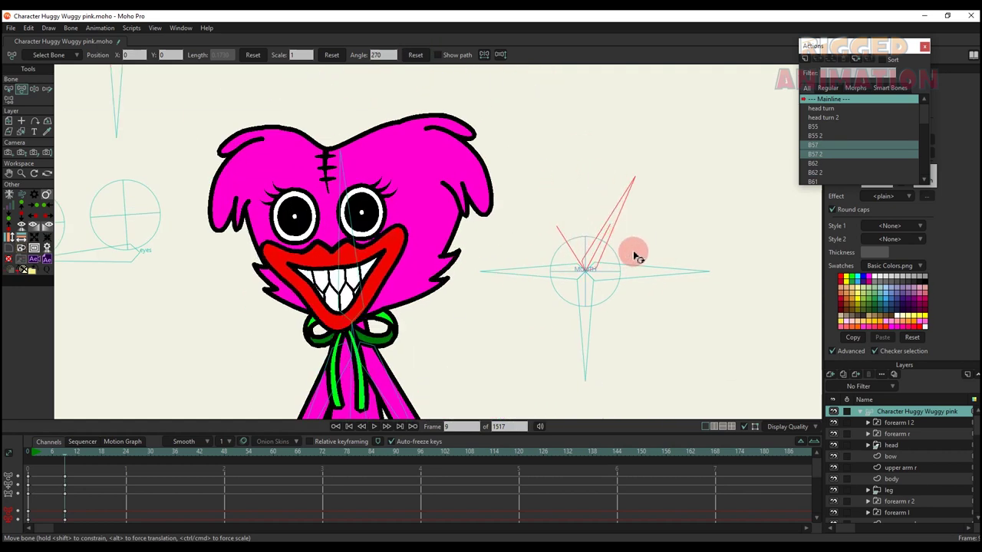
{"action": "left_click", "coordinate": [415, 57]}
- Try the other mouth shapes by rotating the remaining MOUTH bones, and reset their angles
{"action": "left_click_drag", "start_coordinate": [532, 231], "coordinate": [557, 339]}
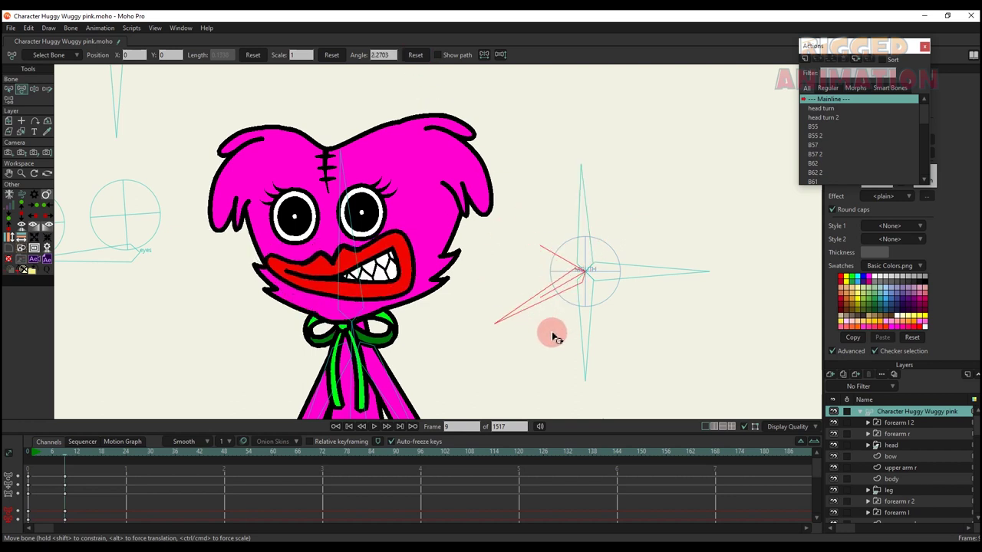
{"action": "left_click", "coordinate": [418, 56]}
{"action": "left_click_drag", "start_coordinate": [609, 296], "coordinate": [740, 269]}
{"action": "left_click_drag", "start_coordinate": [602, 192], "coordinate": [625, 367]}
{"action": "left_click", "coordinate": [418, 55]}
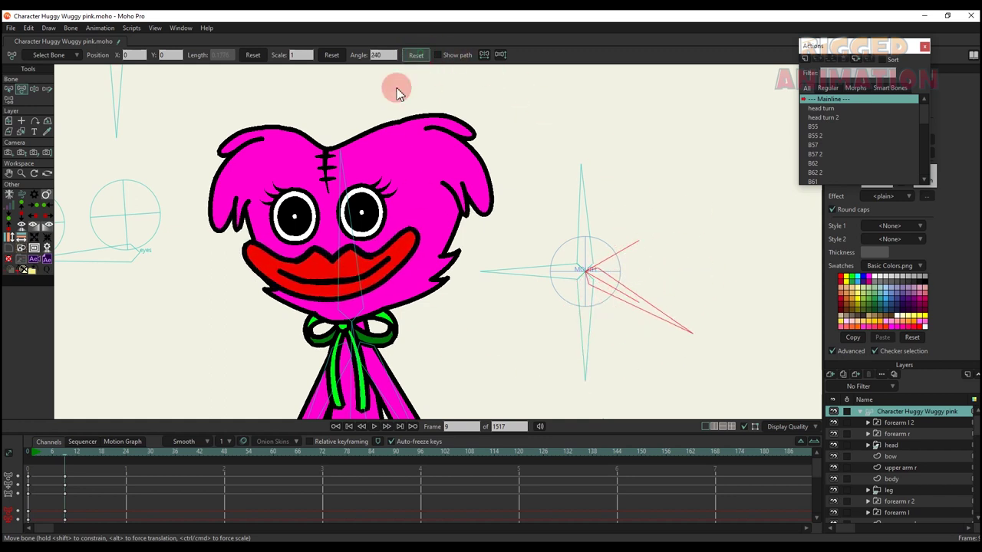
- Move the eyes control and the separate eye controls to redirect the character's gaze
{"action": "scroll", "coordinate": [292, 223], "scroll_direction": "down", "scroll_amount": 3}
{"action": "scroll", "coordinate": [212, 235], "scroll_direction": "up", "scroll_amount": 3}
{"action": "left_click", "coordinate": [197, 252]}
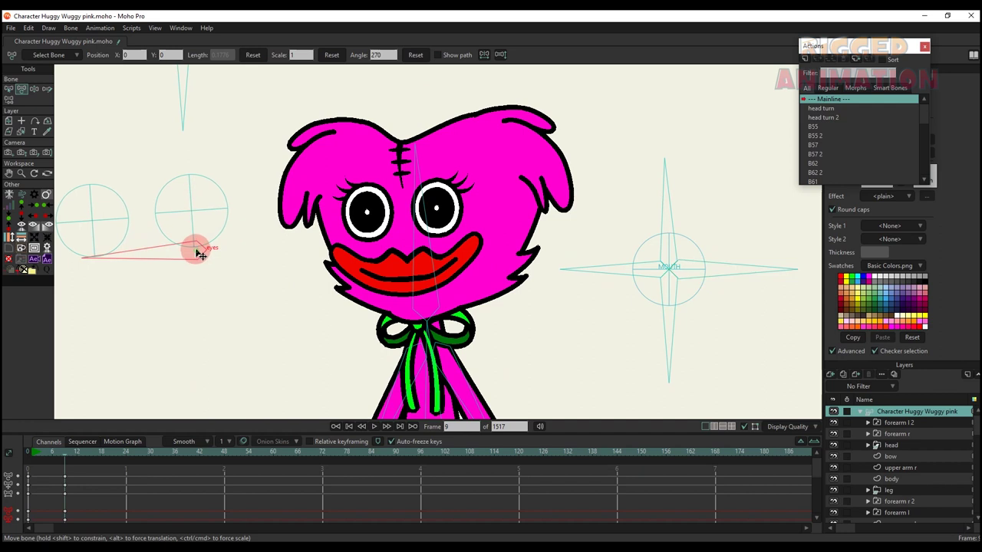
{"action": "left_click_drag", "start_coordinate": [197, 252], "coordinate": [267, 209]}
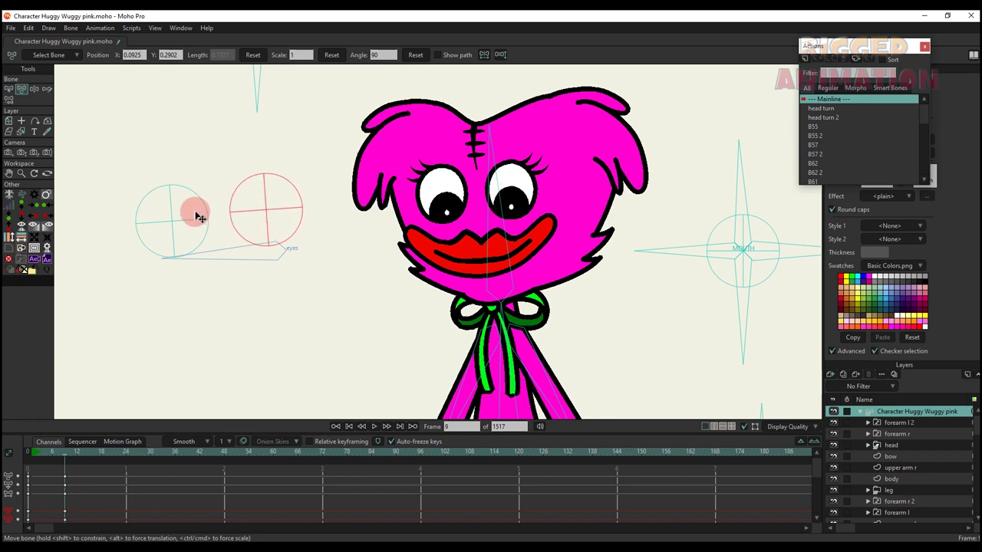
{"action": "left_click_drag", "start_coordinate": [176, 223], "coordinate": [156, 249]}
- Select the timeline keyframes up to frame 9 and delete them to clear the current pose
{"action": "left_click_drag", "start_coordinate": [119, 494], "coordinate": [17, 454]}
{"action": "key", "text": "BackSpace"}
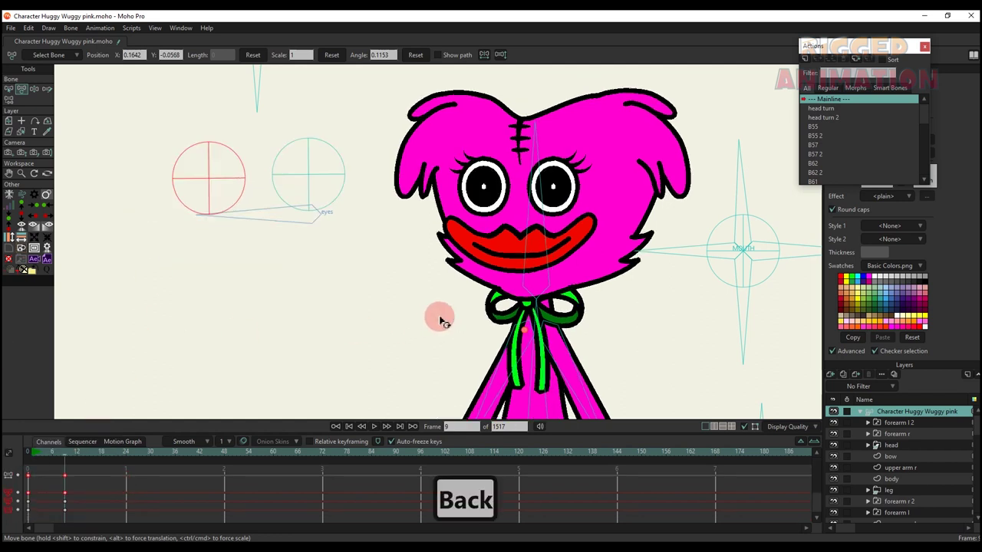
{"action": "scroll", "coordinate": [502, 324], "scroll_direction": "down", "scroll_amount": 4}
- Pose the body at frame 9 with a leaning torso, repositioned feet, a bent knee and one arm tucked behind the back
{"action": "left_click_drag", "start_coordinate": [504, 325], "coordinate": [449, 230]}
{"action": "scroll", "coordinate": [465, 249], "scroll_direction": "up", "scroll_amount": 3}
{"action": "mouse_move", "coordinate": [465, 277]}
{"action": "left_mouse_down"}
{"action": "mouse_move", "coordinate": [446, 277]}
{"action": "mouse_move", "coordinate": [485, 273]}
{"action": "mouse_move", "coordinate": [460, 268]}
{"action": "left_mouse_up"}
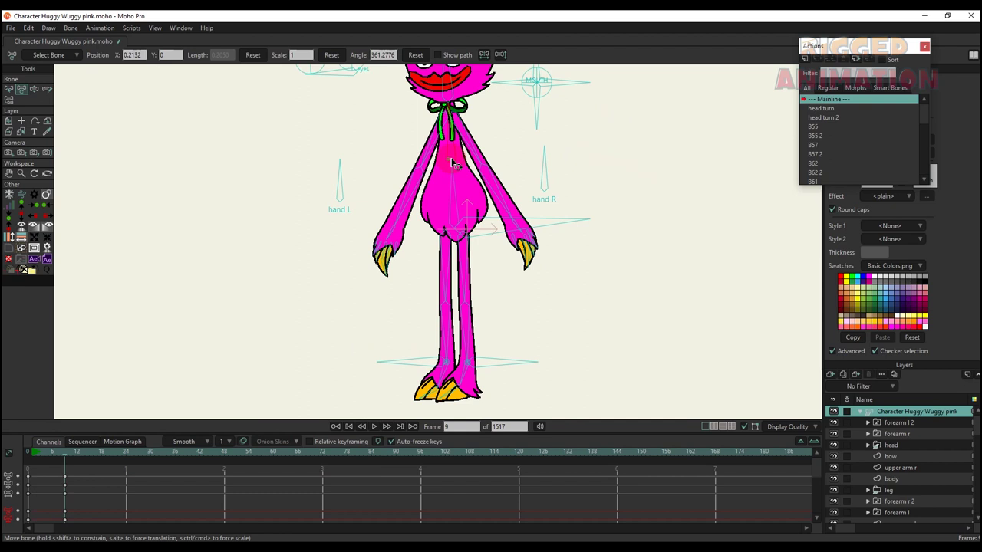
{"action": "left_click_drag", "start_coordinate": [453, 160], "coordinate": [431, 198]}
{"action": "left_click_drag", "start_coordinate": [443, 363], "coordinate": [167, 378]}
{"action": "left_click_drag", "start_coordinate": [360, 323], "coordinate": [453, 212]}
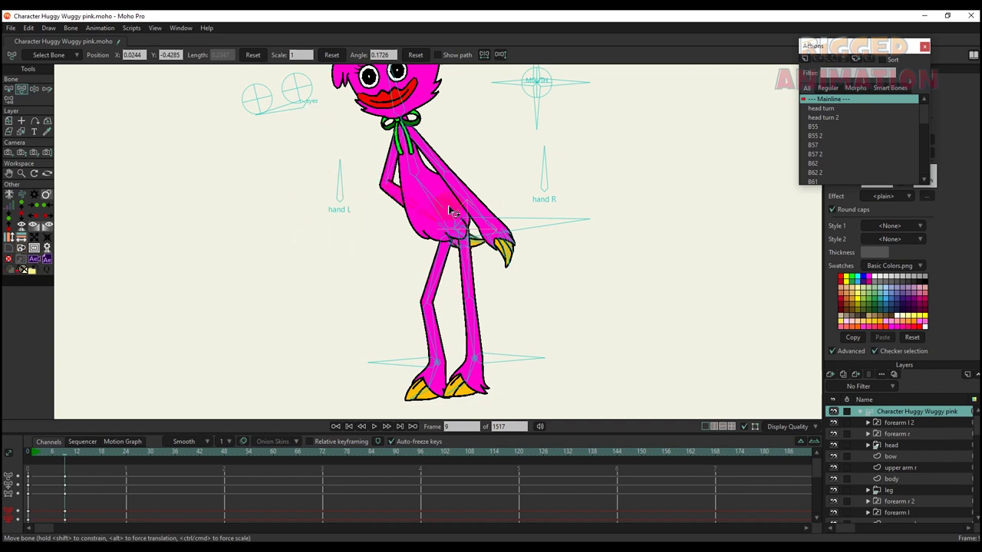
- Bend the arm on the hand R side across the body, and swing its forearm back outward
{"action": "left_click_drag", "start_coordinate": [491, 112], "coordinate": [441, 163]}
{"action": "scroll", "coordinate": [435, 173], "scroll_direction": "up", "scroll_amount": 3}
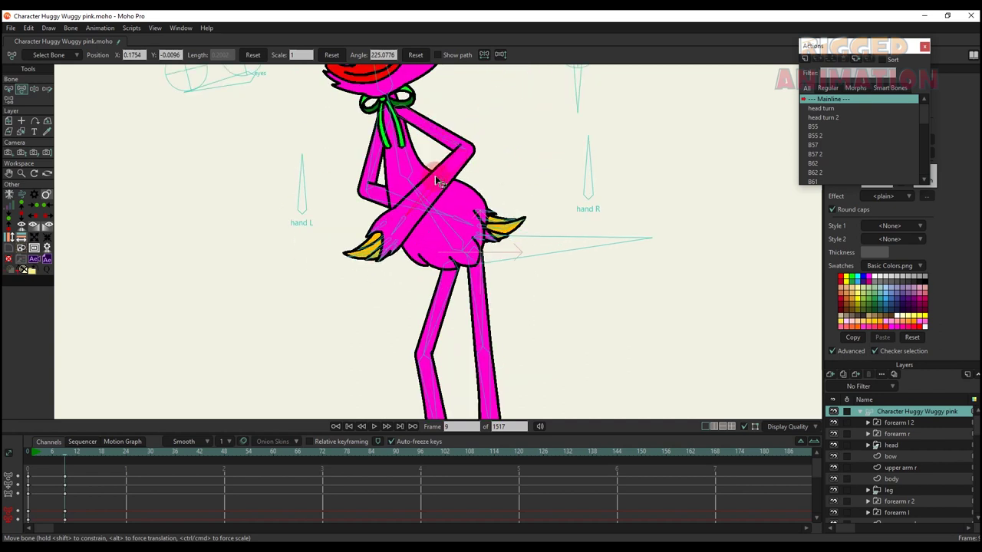
{"action": "scroll", "coordinate": [412, 223], "scroll_direction": "up", "scroll_amount": 2}
{"action": "left_click_drag", "start_coordinate": [412, 220], "coordinate": [511, 71]}
{"action": "mouse_move", "coordinate": [512, 151]}
{"action": "left_mouse_down"}
{"action": "mouse_move", "coordinate": [527, 227]}
{"action": "mouse_move", "coordinate": [514, 204]}
{"action": "mouse_move", "coordinate": [588, 138]}
{"action": "mouse_move", "coordinate": [495, 149]}
{"action": "left_mouse_up"}
- Rotate the upper finger and claw bones of the hand beside hand R outward, away from the other claws
{"action": "scroll", "coordinate": [542, 192], "scroll_direction": "up", "scroll_amount": 1}
{"action": "scroll", "coordinate": [555, 224], "scroll_direction": "up", "scroll_amount": 2}
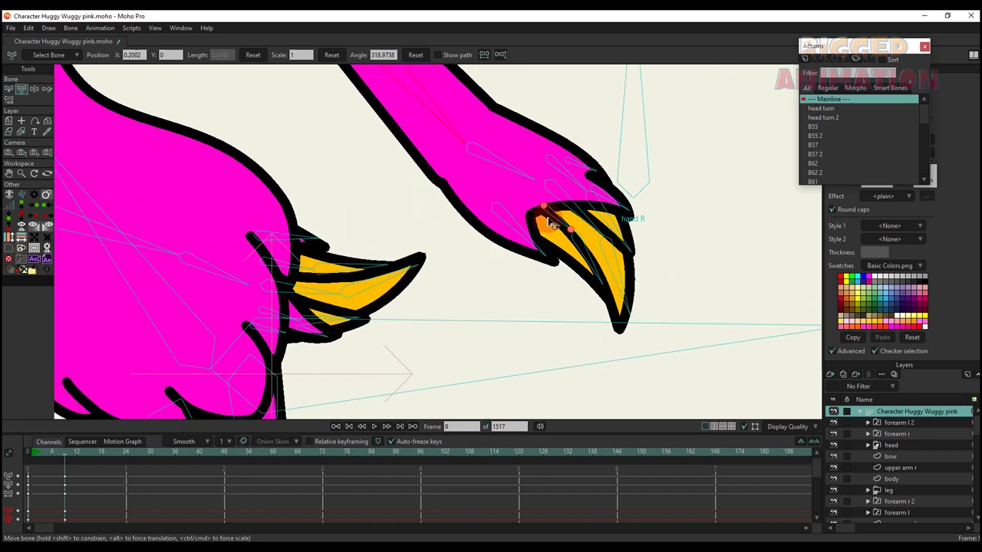
{"action": "left_click_drag", "start_coordinate": [552, 224], "coordinate": [587, 171]}
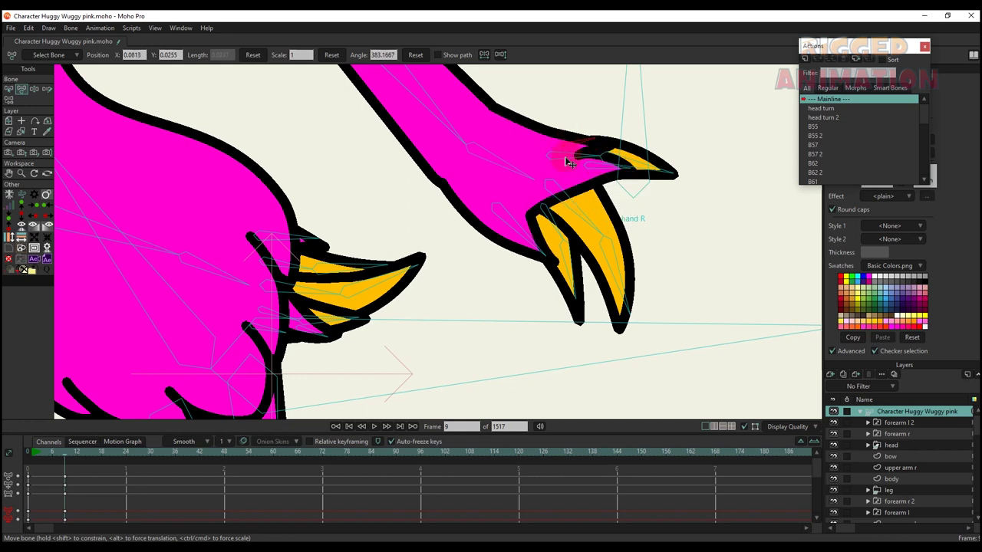
{"action": "left_click_drag", "start_coordinate": [568, 162], "coordinate": [572, 169]}
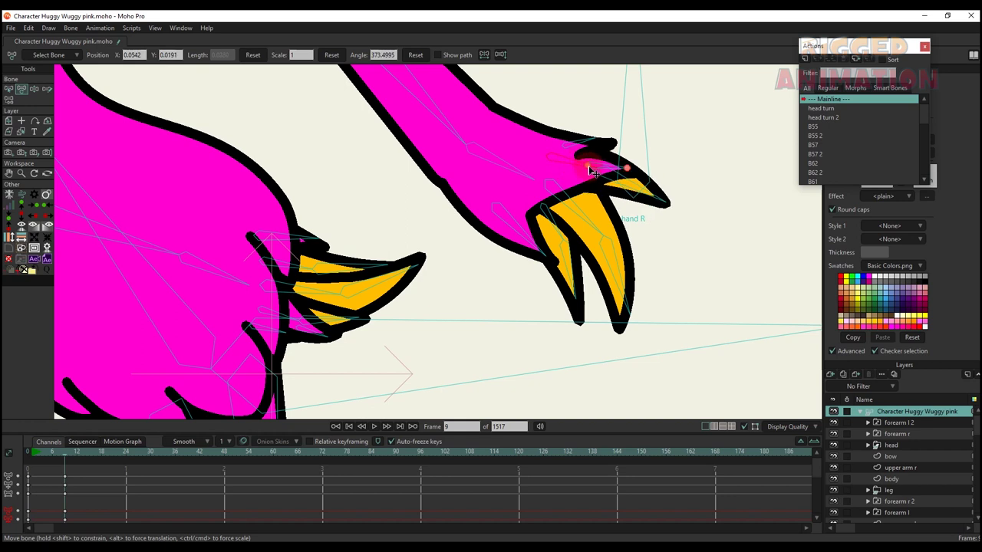
- Spread the middle and lower claws of the same hand by rotating their finger bones
{"action": "scroll", "coordinate": [594, 172], "scroll_direction": "down", "scroll_amount": 1}
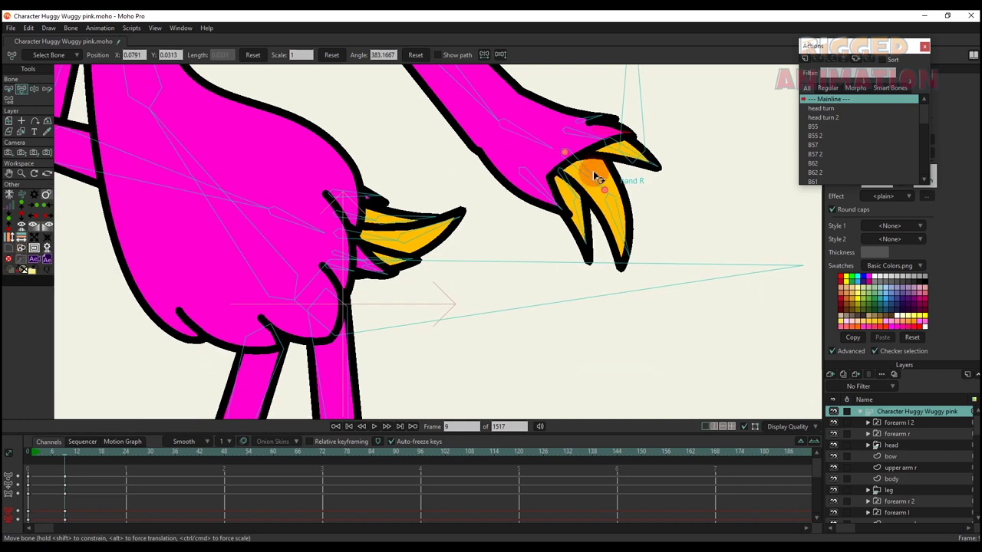
{"action": "left_click_drag", "start_coordinate": [595, 175], "coordinate": [620, 170]}
{"action": "left_click_drag", "start_coordinate": [642, 205], "coordinate": [661, 187]}
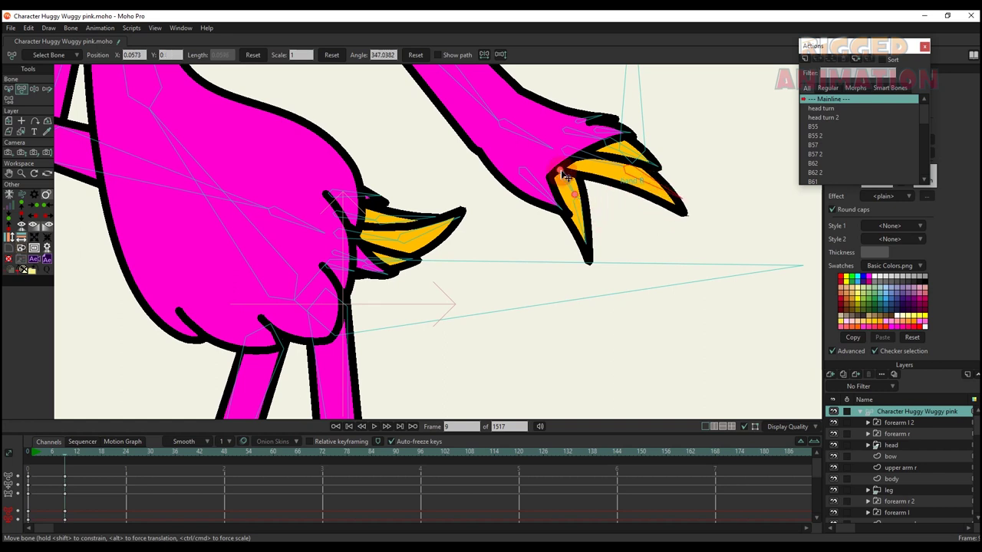
{"action": "left_click_drag", "start_coordinate": [565, 176], "coordinate": [556, 179]}
{"action": "left_click_drag", "start_coordinate": [574, 238], "coordinate": [596, 234]}
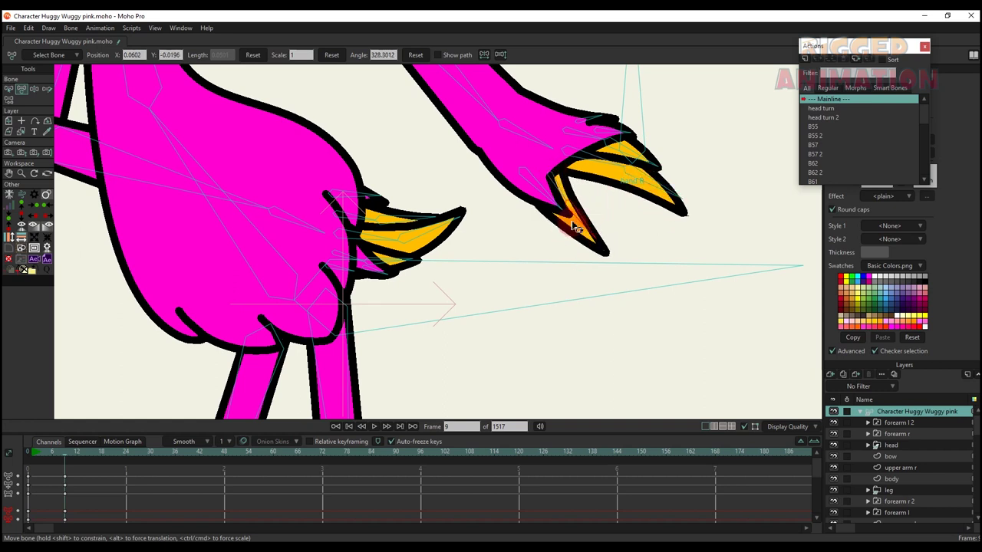
{"action": "left_click", "coordinate": [535, 201]}
- Swing the forearm on the hand L side out from behind the body, away from the torso
{"action": "scroll", "coordinate": [535, 200], "scroll_direction": "down", "scroll_amount": 5}
{"action": "left_click_drag", "start_coordinate": [405, 169], "coordinate": [325, 158]}
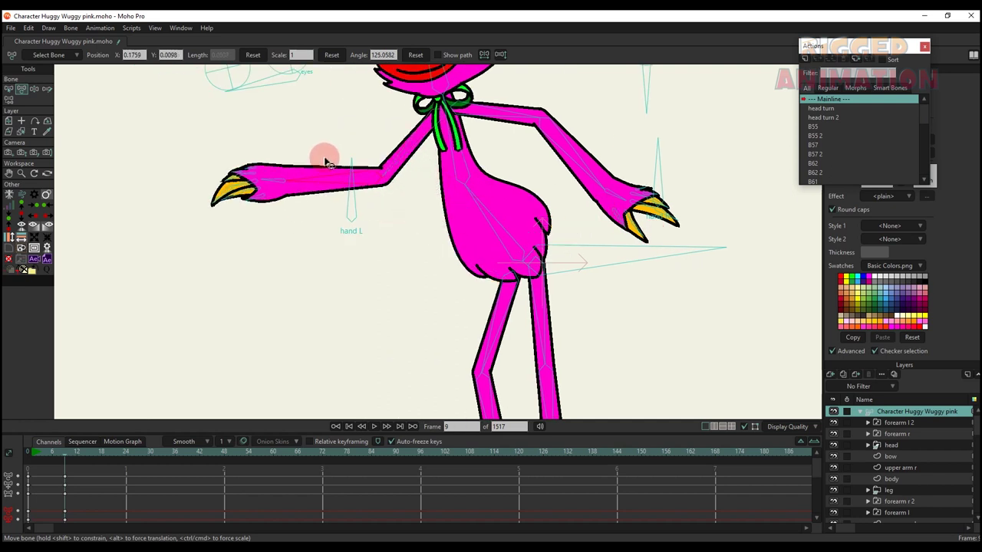
- Spread the claws of the hand on the hand L side by rotating its upper and lower finger bones apart
{"action": "scroll", "coordinate": [239, 179], "scroll_direction": "up", "scroll_amount": 2}
{"action": "scroll", "coordinate": [239, 179], "scroll_direction": "up", "scroll_amount": 2}
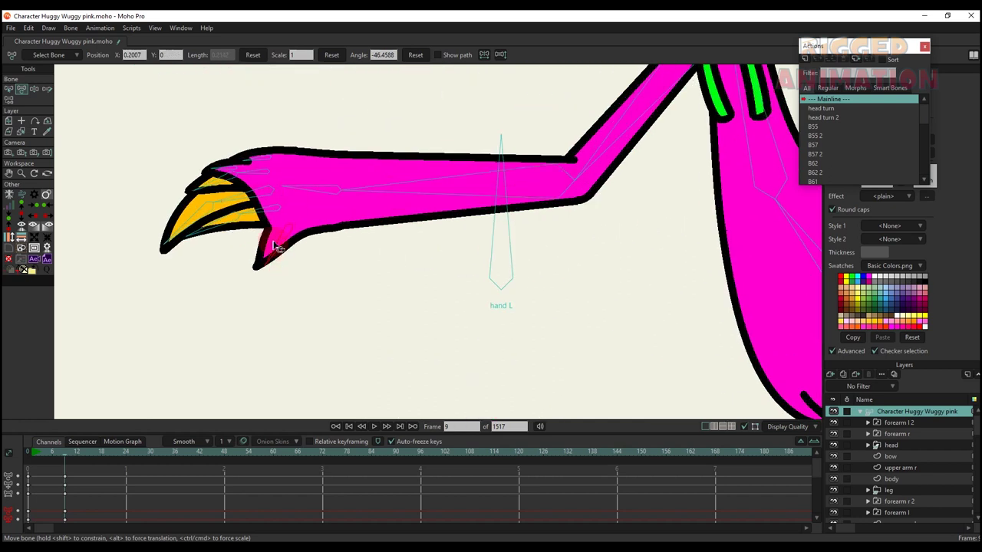
{"action": "left_click_drag", "start_coordinate": [277, 247], "coordinate": [272, 246]}
{"action": "left_click_drag", "start_coordinate": [256, 193], "coordinate": [242, 155]}
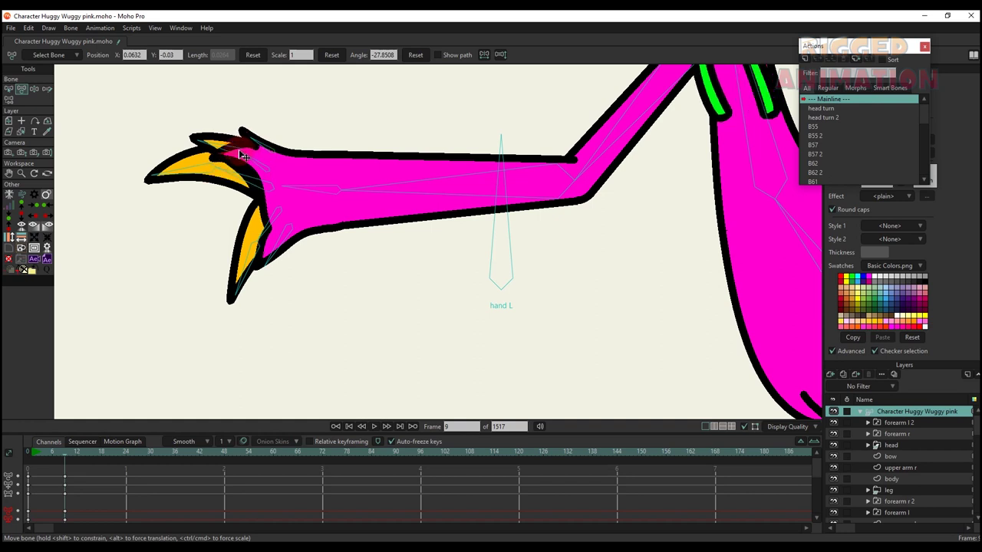
{"action": "scroll", "coordinate": [240, 157], "scroll_direction": "up", "scroll_amount": 2}
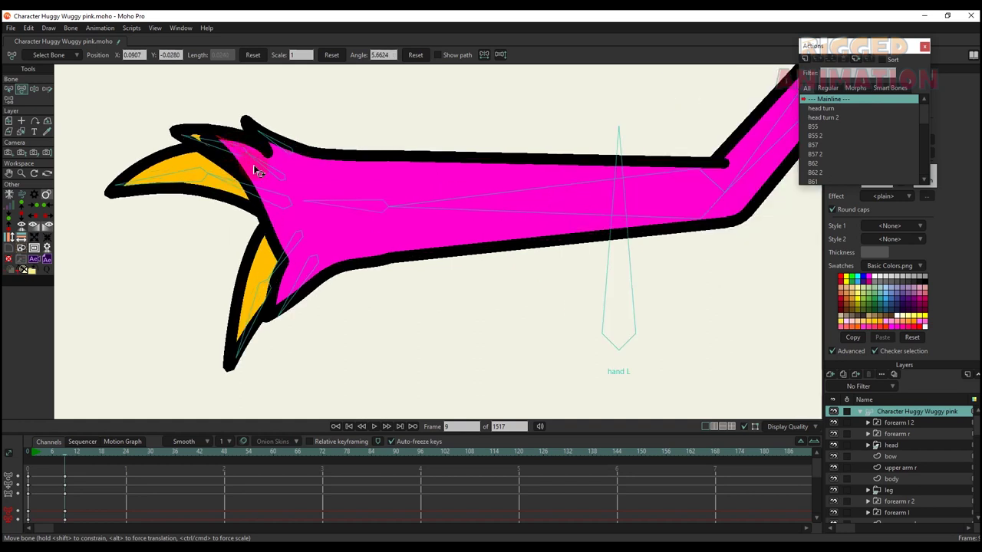
{"action": "scroll", "coordinate": [255, 169], "scroll_direction": "down", "scroll_amount": 5}
{"action": "left_click_drag", "start_coordinate": [262, 207], "coordinate": [238, 209]}
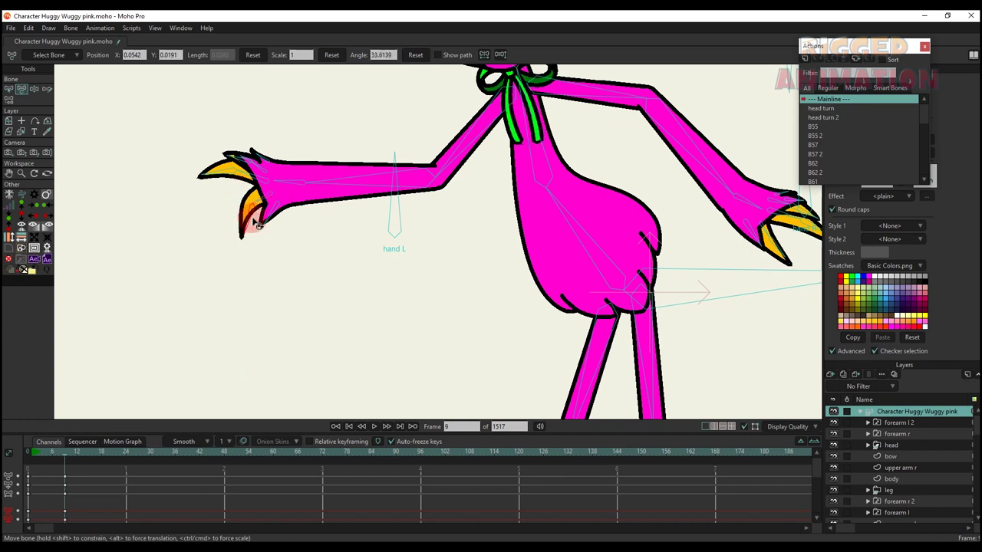
{"action": "left_click_drag", "start_coordinate": [257, 224], "coordinate": [270, 217]}
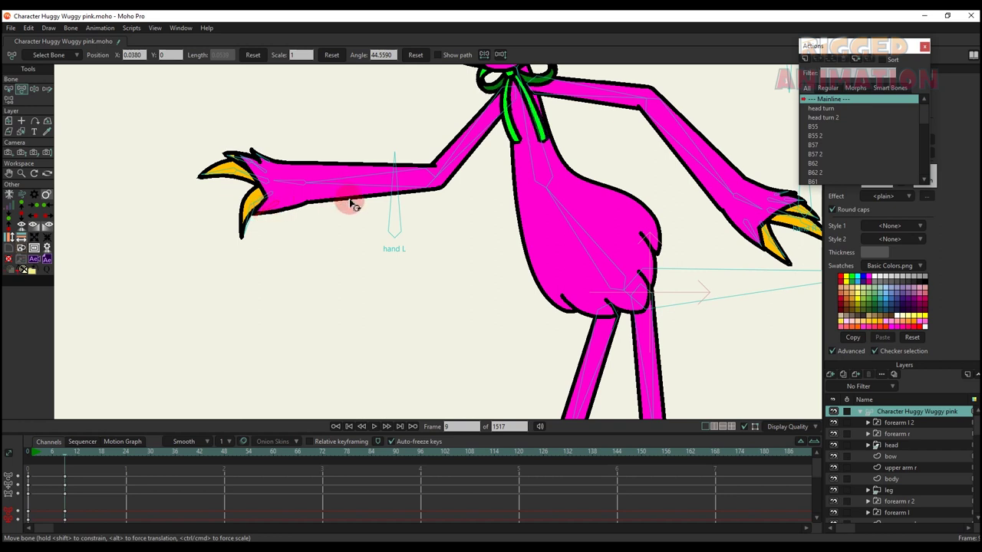
- Shift the hips toward the hand L side and lean the torso the opposite way to form a curved body pose
{"action": "scroll", "coordinate": [352, 205], "scroll_direction": "down", "scroll_amount": 5}
{"action": "left_click_drag", "start_coordinate": [372, 215], "coordinate": [374, 246]}
{"action": "scroll", "coordinate": [410, 293], "scroll_direction": "up", "scroll_amount": 1}
{"action": "left_click_drag", "start_coordinate": [410, 296], "coordinate": [461, 269]}
{"action": "left_click_drag", "start_coordinate": [490, 222], "coordinate": [477, 203]}
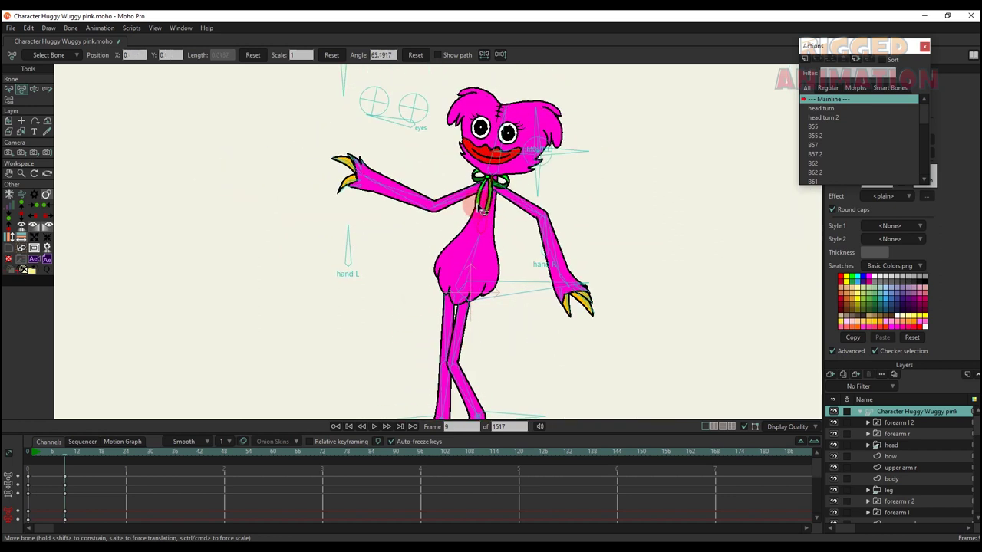
{"action": "scroll", "coordinate": [454, 241], "scroll_direction": "down", "scroll_amount": 3}
{"action": "left_click_drag", "start_coordinate": [453, 246], "coordinate": [445, 229]}
- Play the timeline from its beginning to preview the motion into the new pose, and stop playback
{"action": "left_click", "coordinate": [39, 458]}
{"action": "key", "text": "space"}
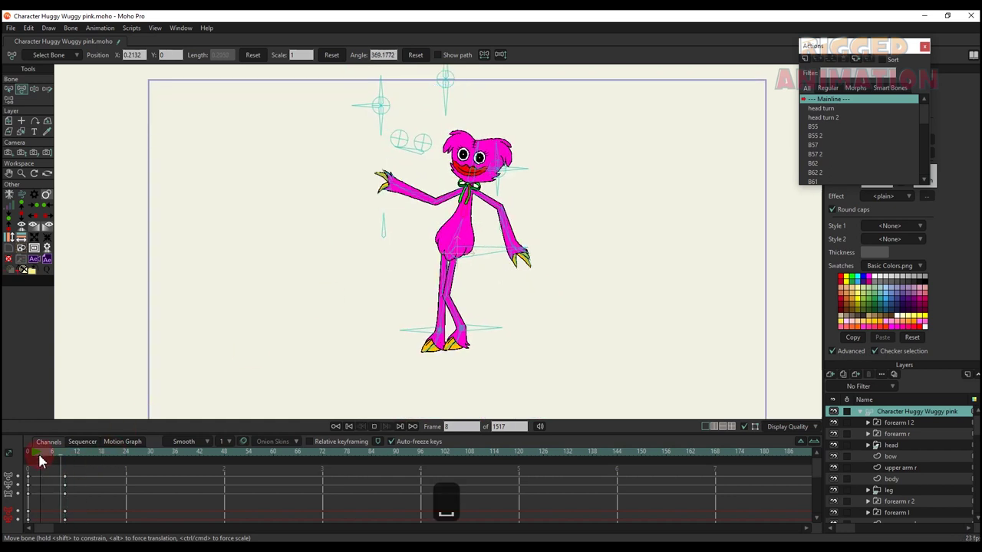
{"action": "key", "text": "space"}
- Delete all pose keyframes from the timeline to return the character to its default stance
{"action": "scroll", "coordinate": [76, 504], "scroll_direction": "down", "scroll_amount": 3}
{"action": "left_click_drag", "start_coordinate": [77, 507], "coordinate": [3, 375]}
{"action": "key", "text": "BackSpace"}
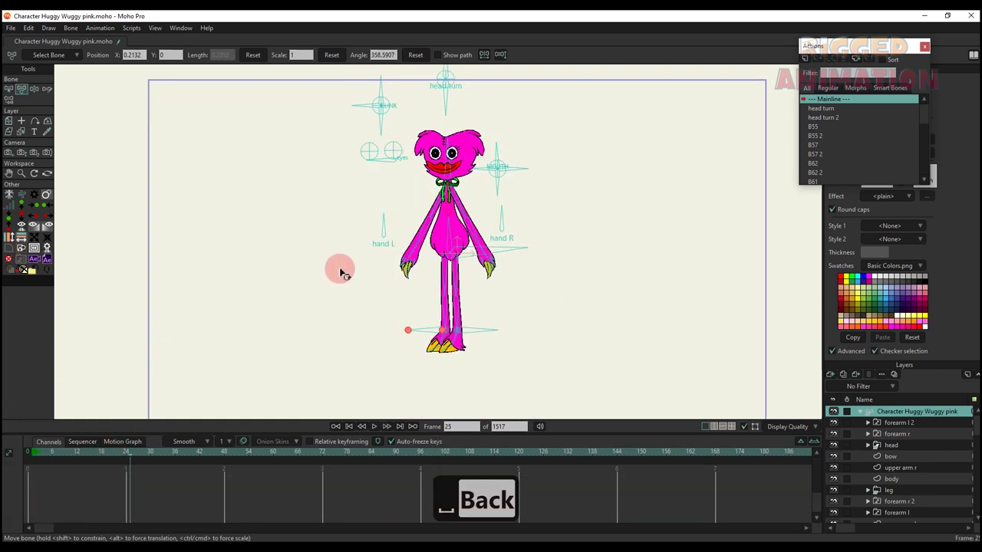
- Cross both forearms over the torso and rotate the hand L bone to switch that forearm's layering relative to the body
{"action": "scroll", "coordinate": [414, 207], "scroll_direction": "up", "scroll_amount": 2}
{"action": "scroll", "coordinate": [391, 272], "scroll_direction": "up", "scroll_amount": 1}
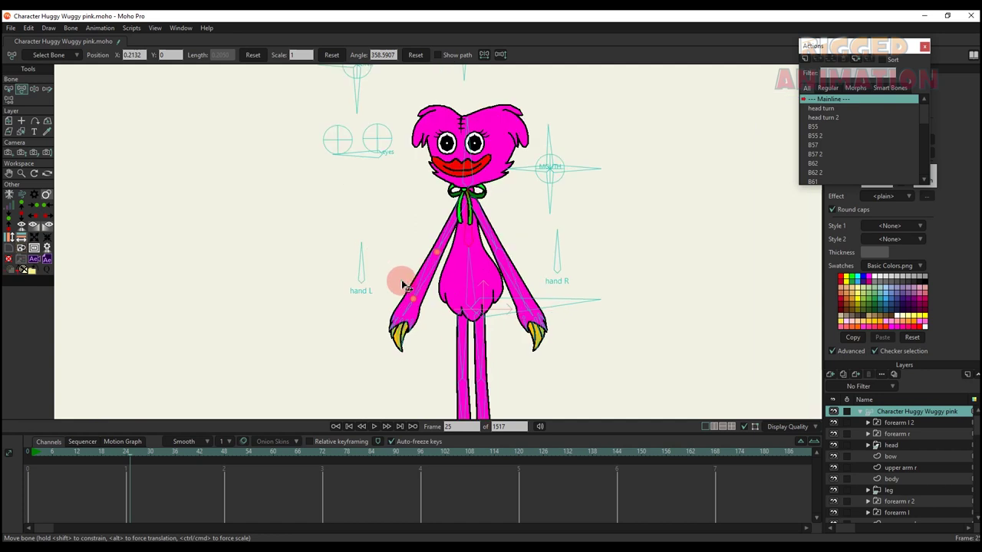
{"action": "left_click_drag", "start_coordinate": [399, 278], "coordinate": [458, 278]}
{"action": "left_click_drag", "start_coordinate": [528, 266], "coordinate": [472, 268]}
{"action": "left_click_drag", "start_coordinate": [358, 261], "coordinate": [408, 328]}
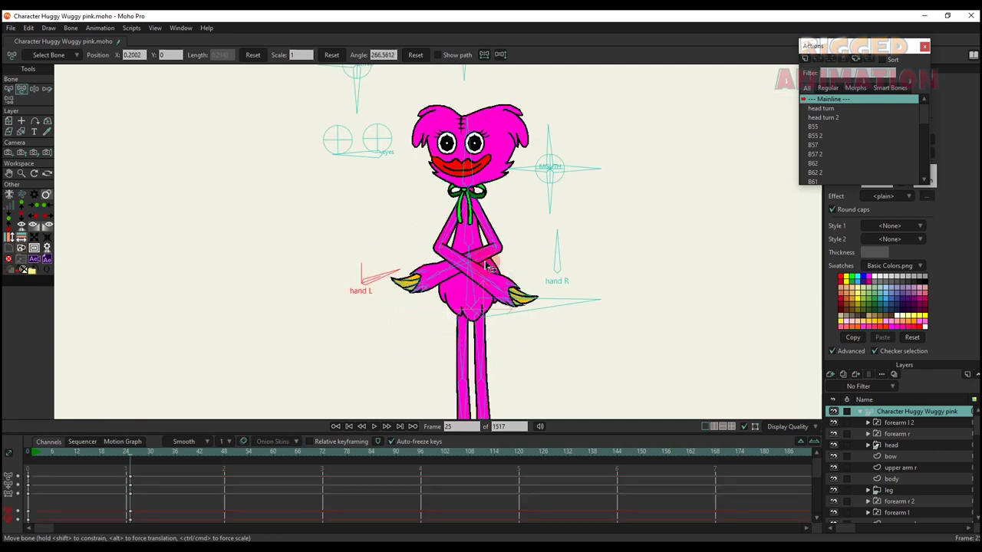
{"action": "scroll", "coordinate": [469, 256], "scroll_direction": "up", "scroll_amount": 2}
{"action": "left_click_drag", "start_coordinate": [494, 254], "coordinate": [500, 264]}
{"action": "left_click_drag", "start_coordinate": [437, 260], "coordinate": [521, 241]}
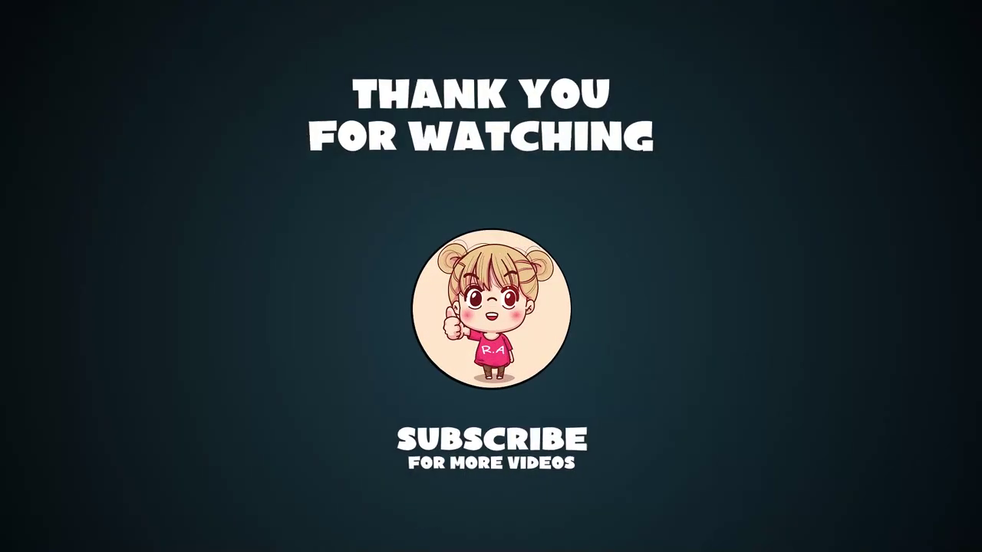